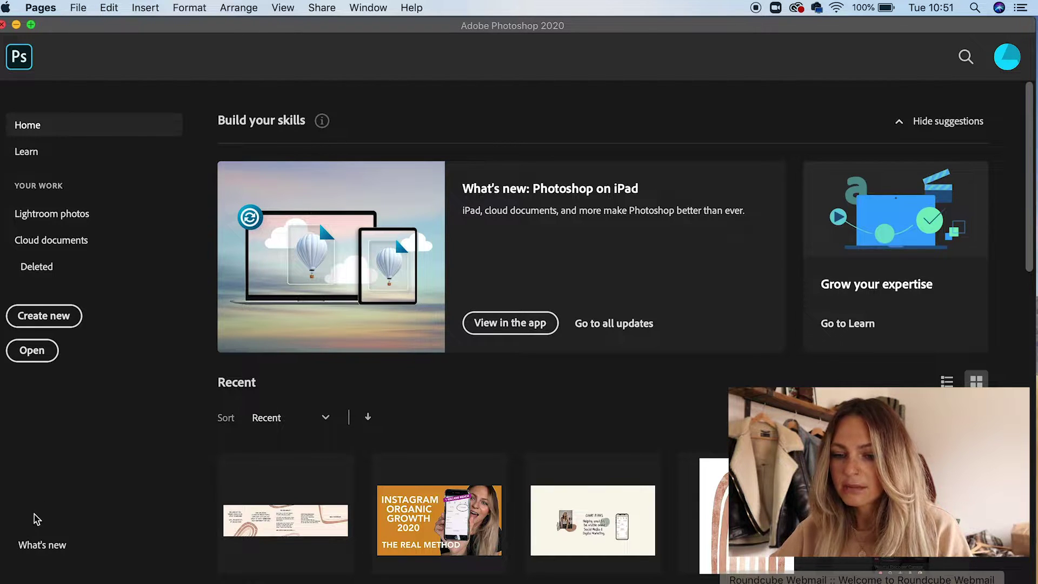
# Create a new 1080 x 1350 pixel document at 72 pixels/inch in RGB Color, 16 bit, with white background contents.
pyautogui.click(49, 319)
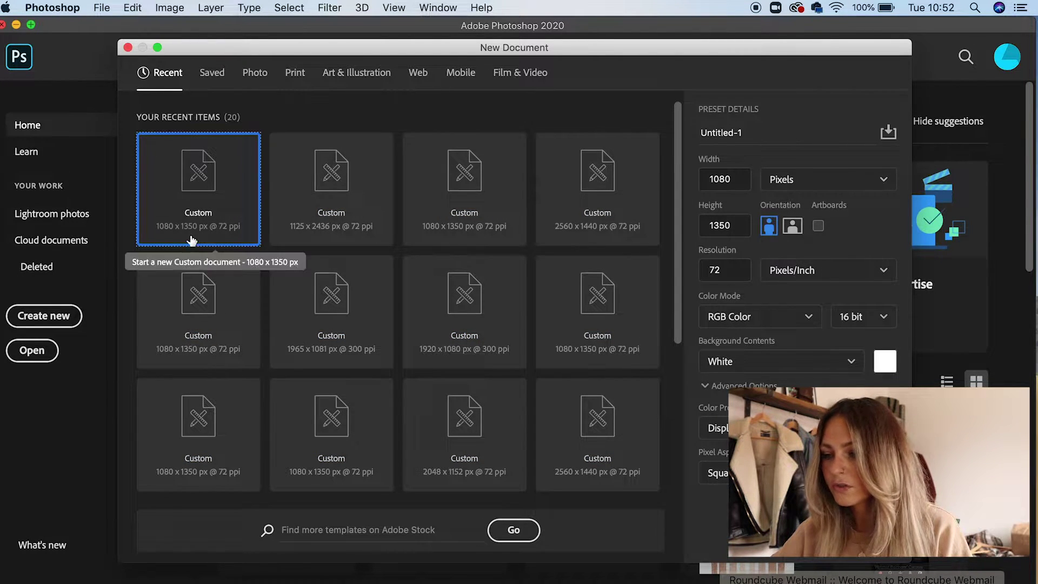
pyautogui.doubleClick(740, 180)
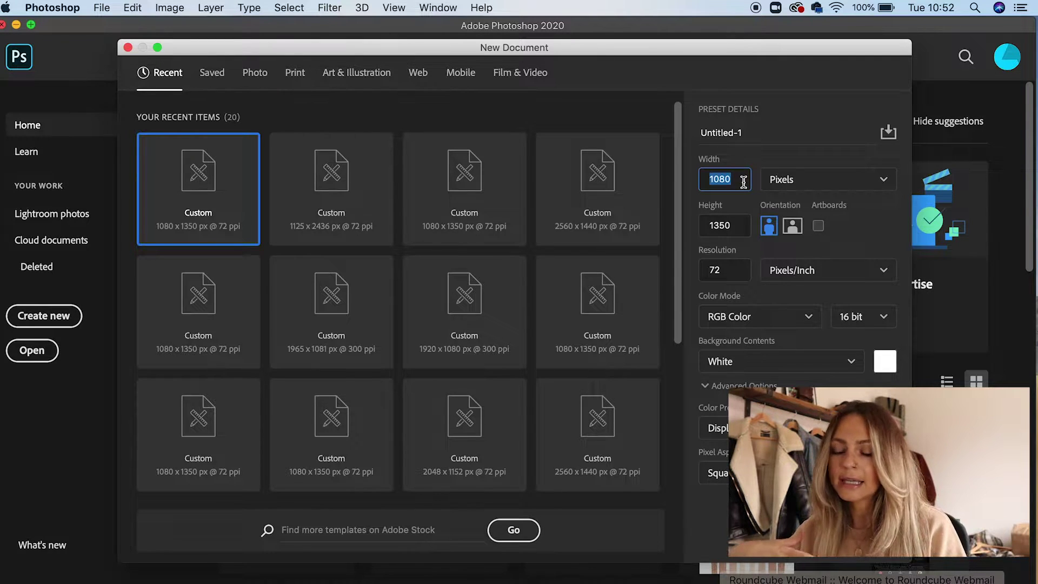
pyautogui.click(733, 181)
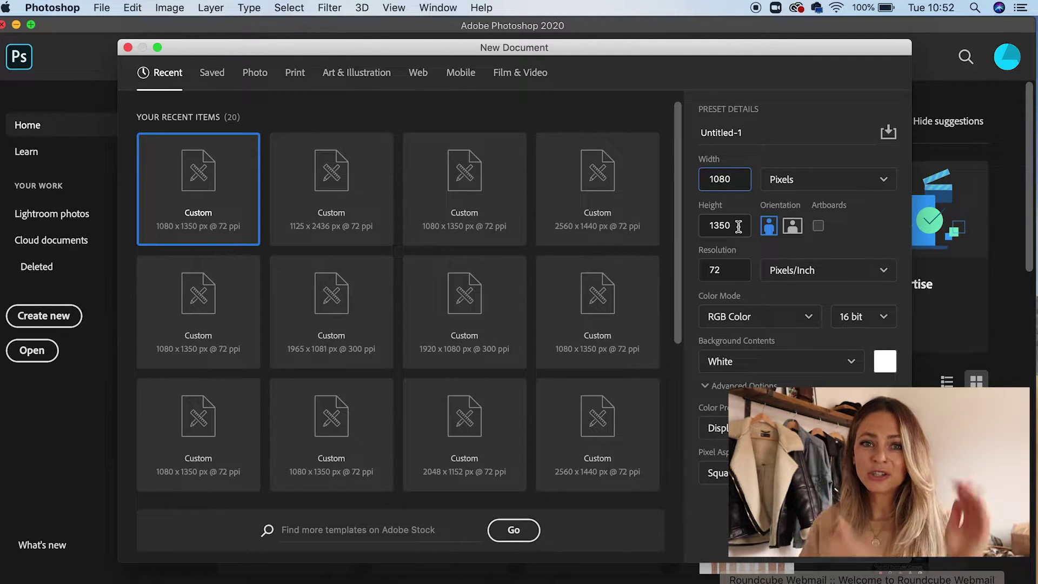
pyautogui.click(735, 276)
pyautogui.hotkey('shift', 'Tab')
pyautogui.click(731, 275)
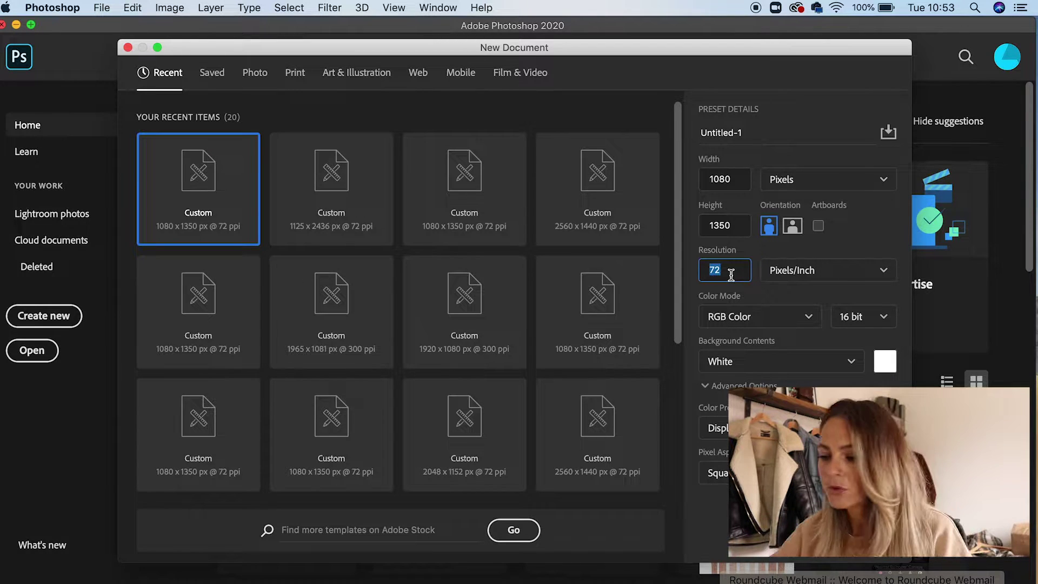
pyautogui.click(731, 275)
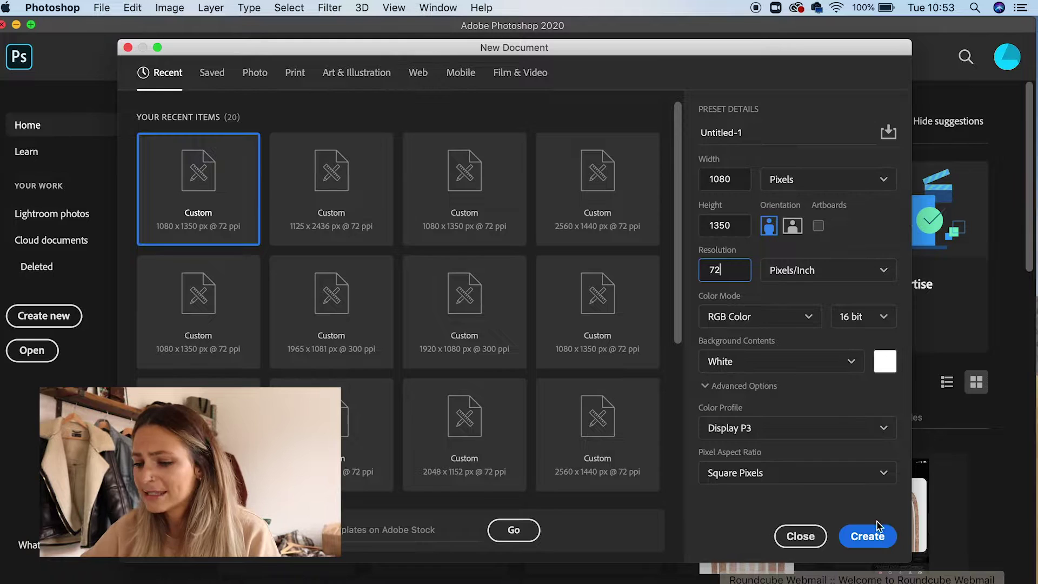
pyautogui.click(868, 536)
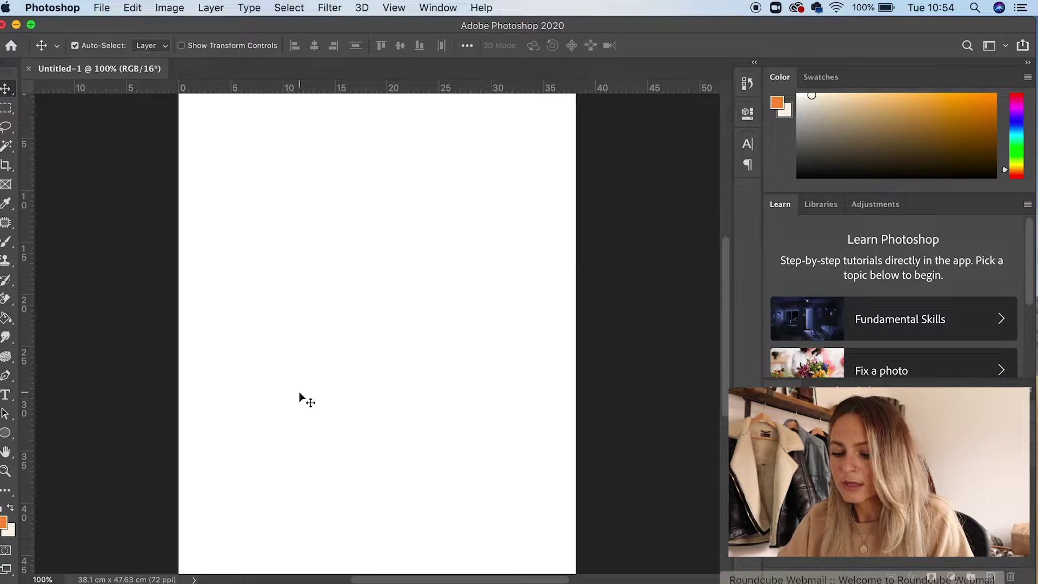
# Zoom the blank canvas out and in, ending at 66.7% with the whole page in view.
pyautogui.press('super')
pyautogui.press('super+minus')
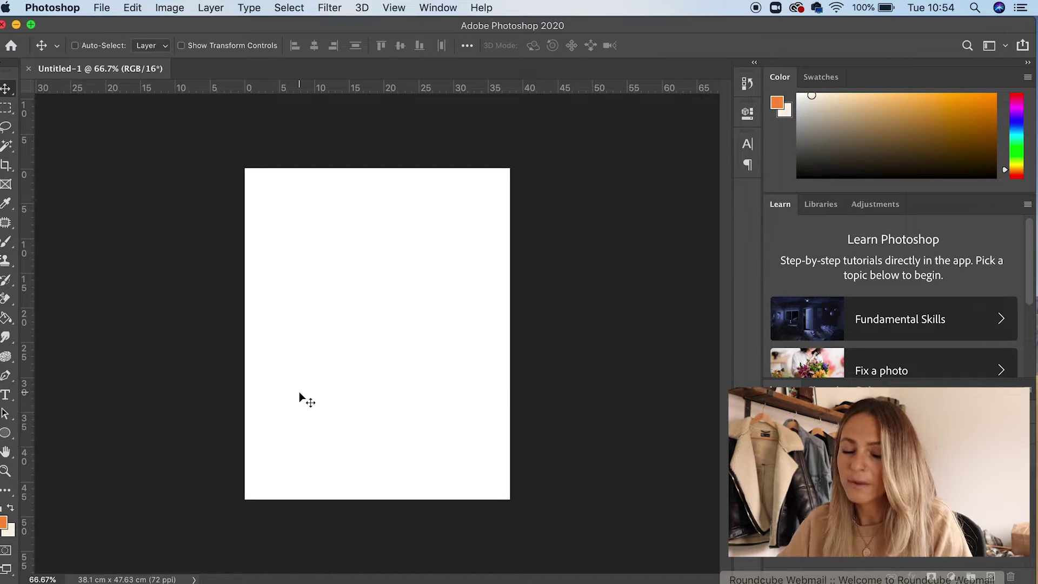
pyautogui.press('super+minus')
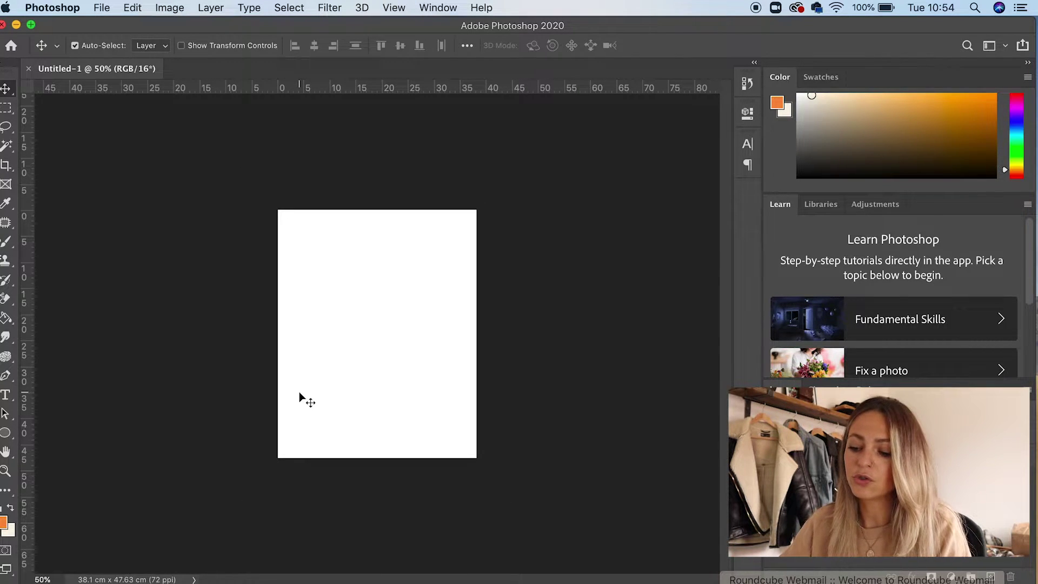
pyautogui.press('super+plus')
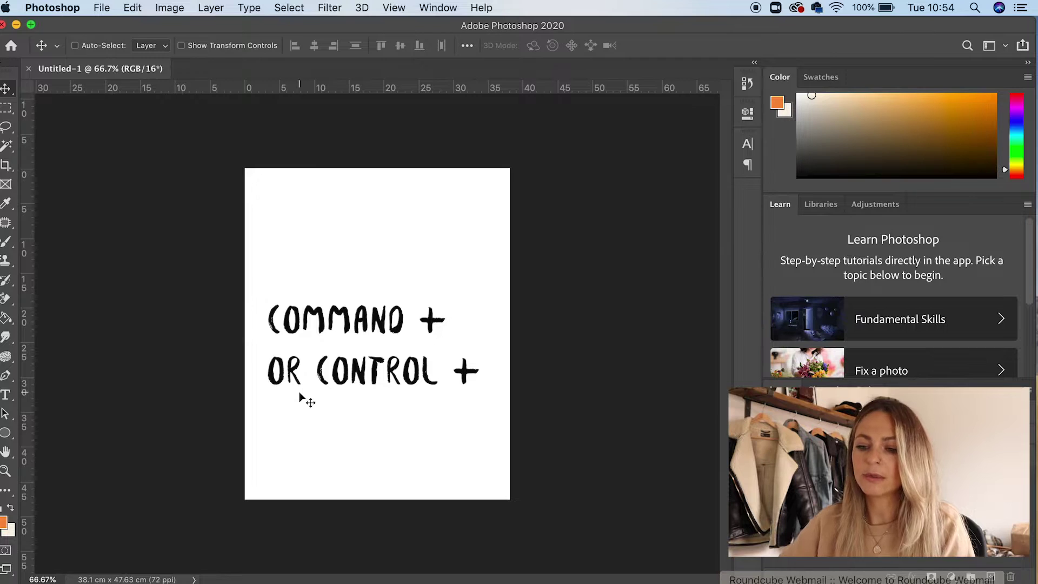
pyautogui.press('super+plus')
pyautogui.press('super+minus')
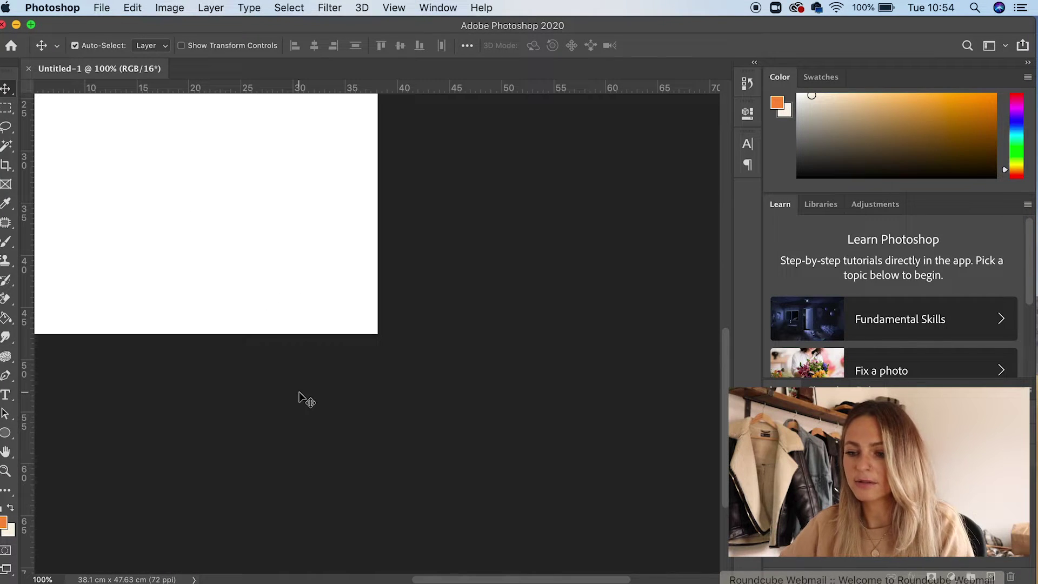
pyautogui.press('super+minus')
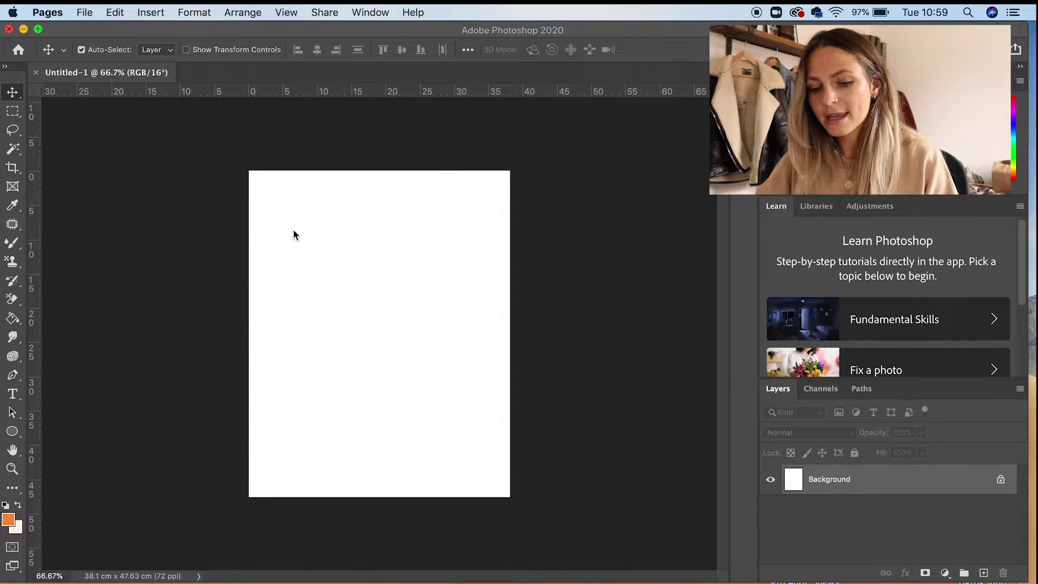
# Open colours brand.psd from the MARKETING folder alongside the blank document and bring the colour palette into view.
pyautogui.click(293, 230)
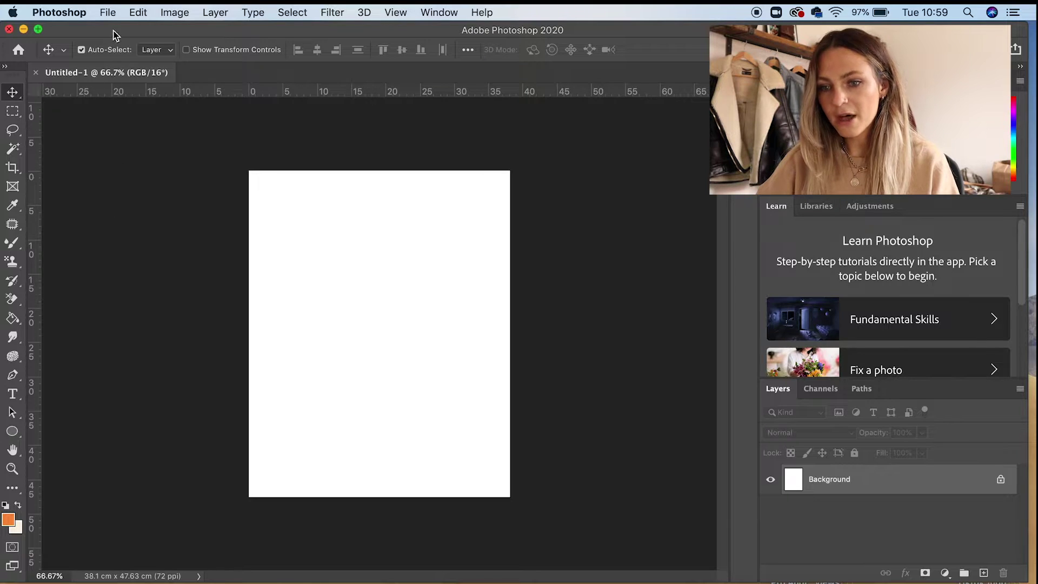
pyautogui.click(113, 12)
pyautogui.click(119, 44)
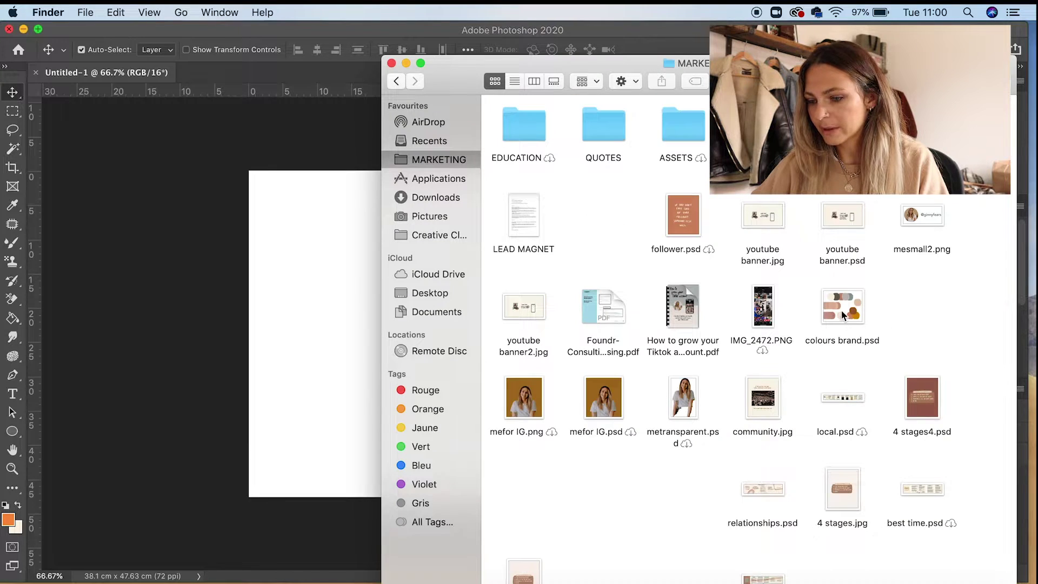
pyautogui.moveTo(841, 309); pyautogui.dragTo(562, 582)
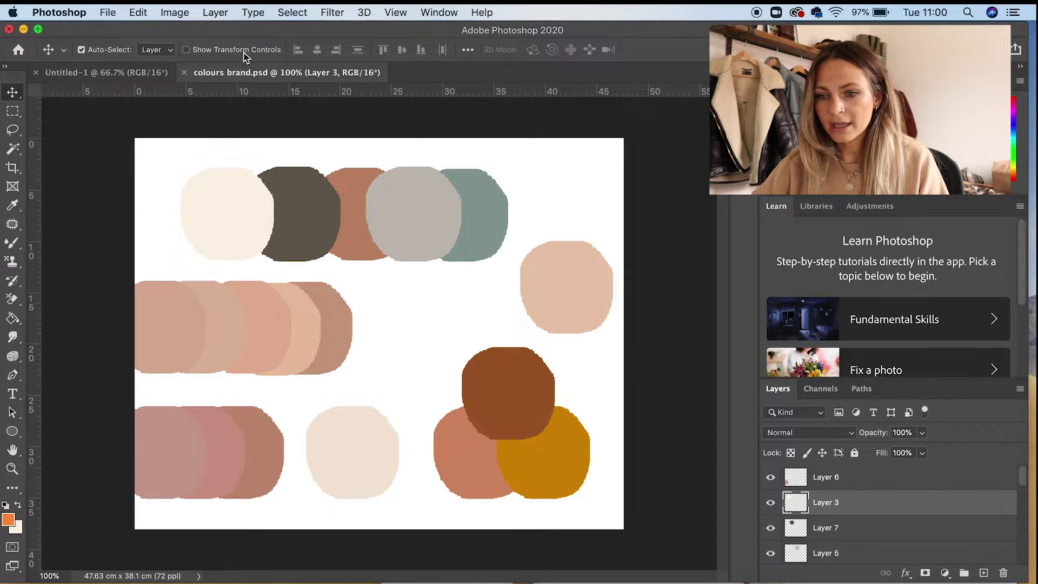
pyautogui.click(94, 74)
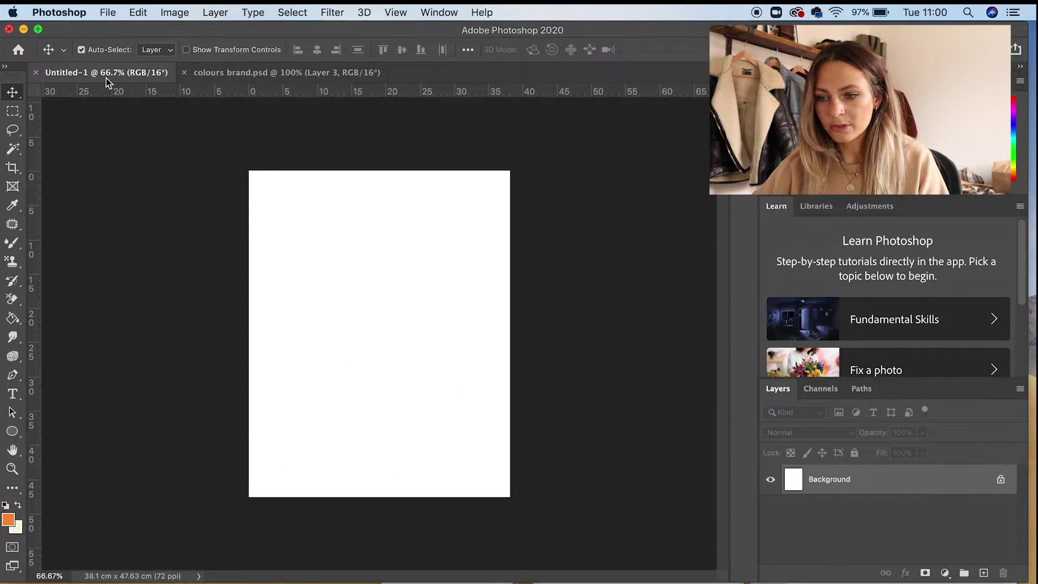
pyautogui.click(244, 79)
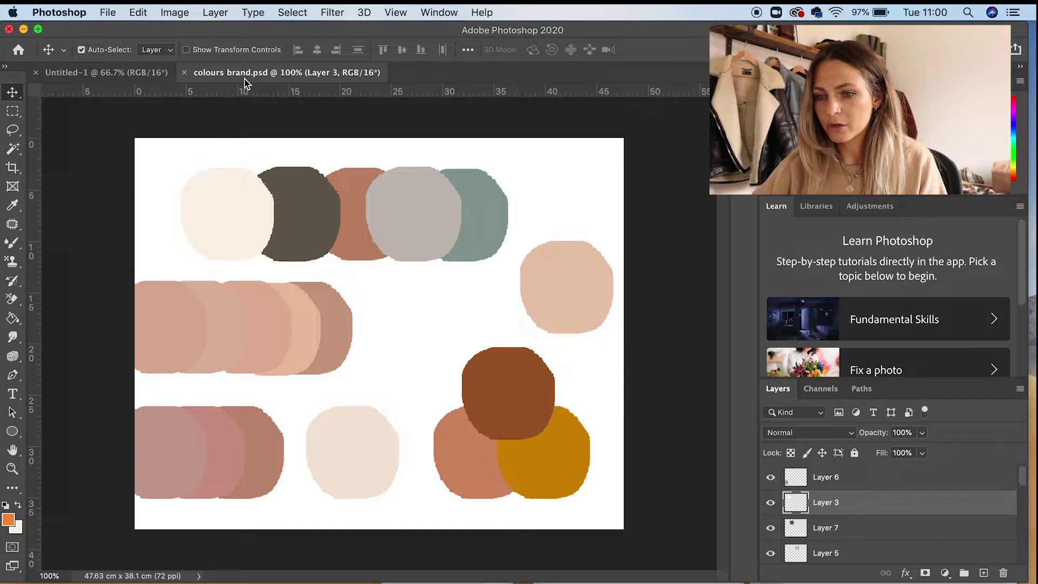
# Save the blank document as Document1.psd in Photoshop format in the MARKETING folder.
pyautogui.click(67, 79)
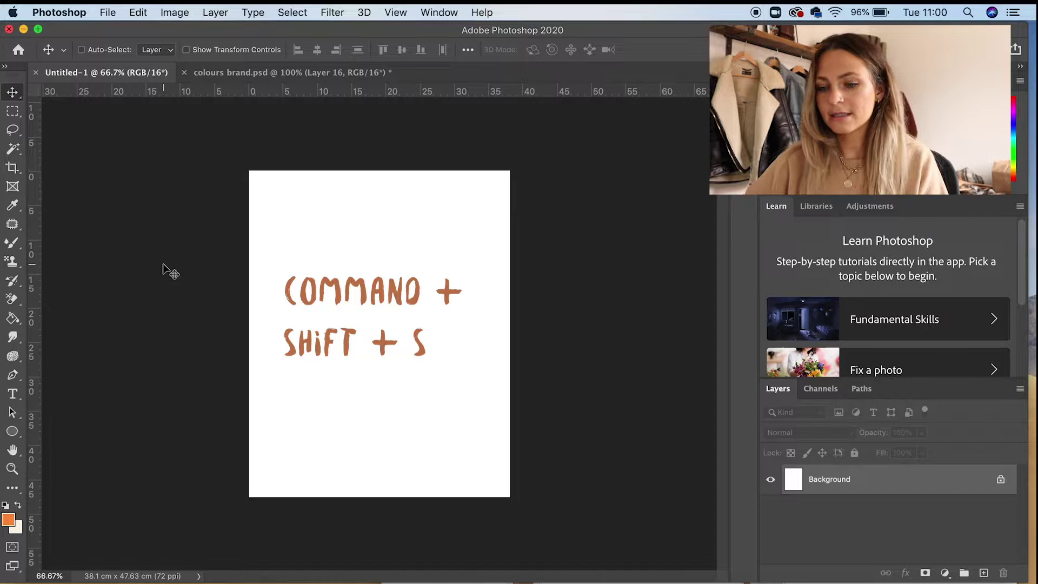
pyautogui.press('super+shift+s')
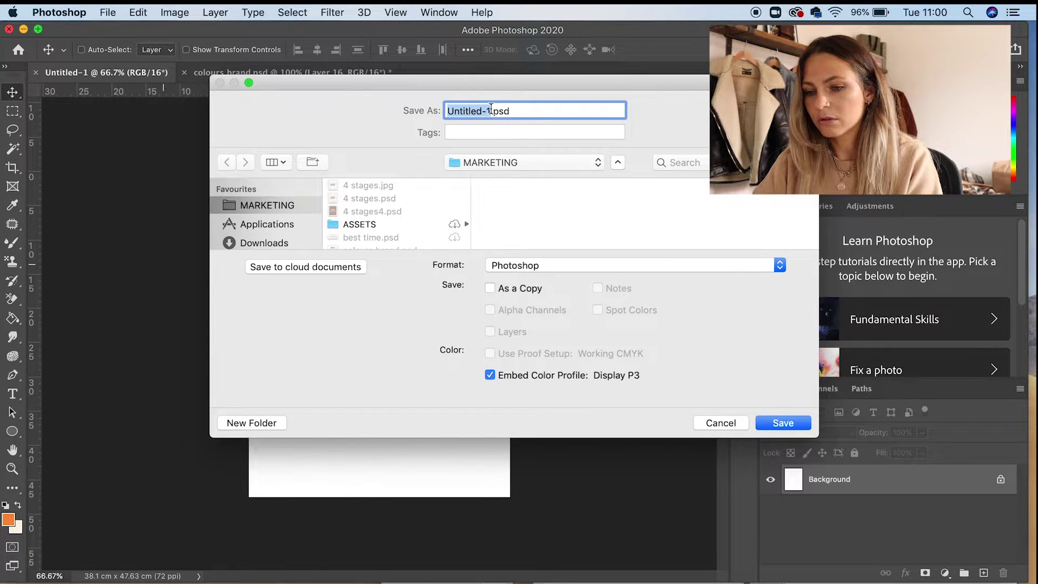
pyautogui.write('Document1')
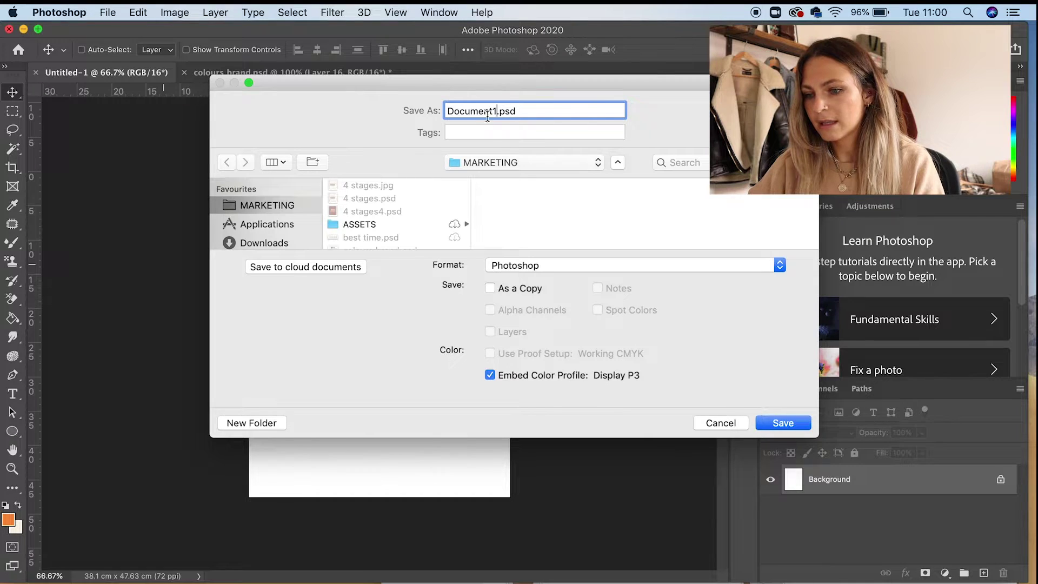
pyautogui.click(779, 265)
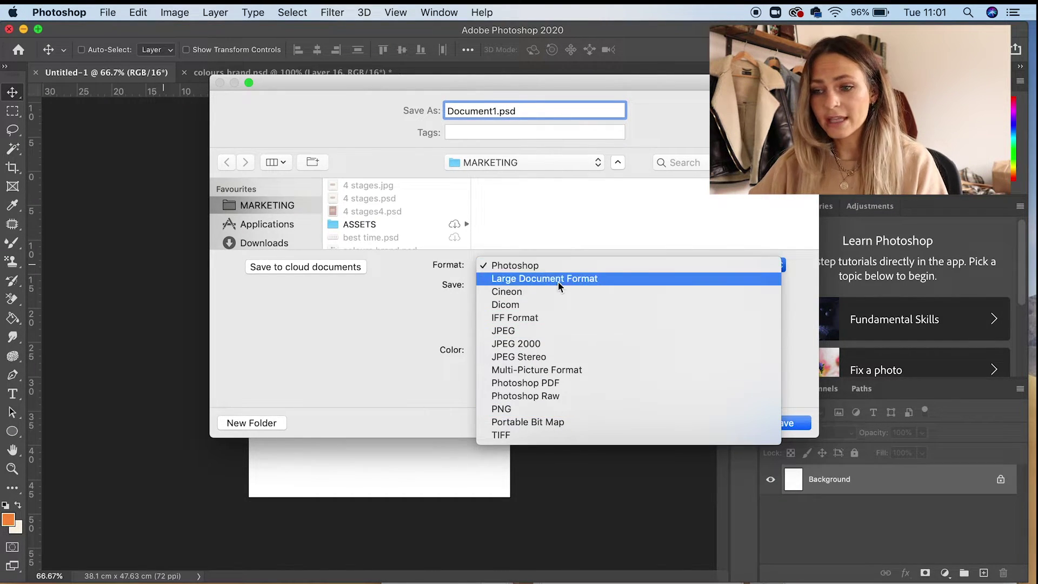
pyautogui.click(553, 268)
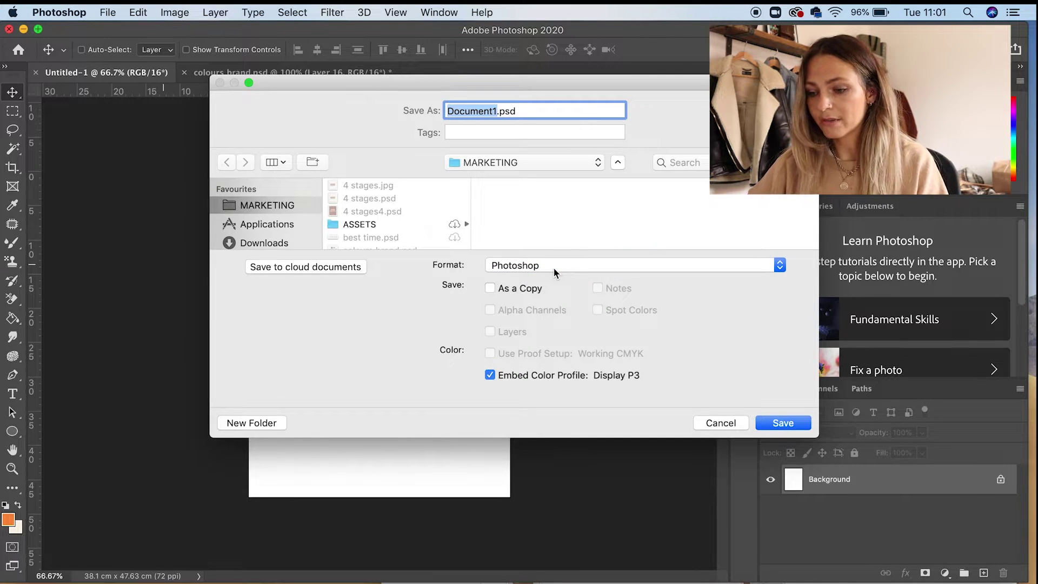
pyautogui.click(783, 423)
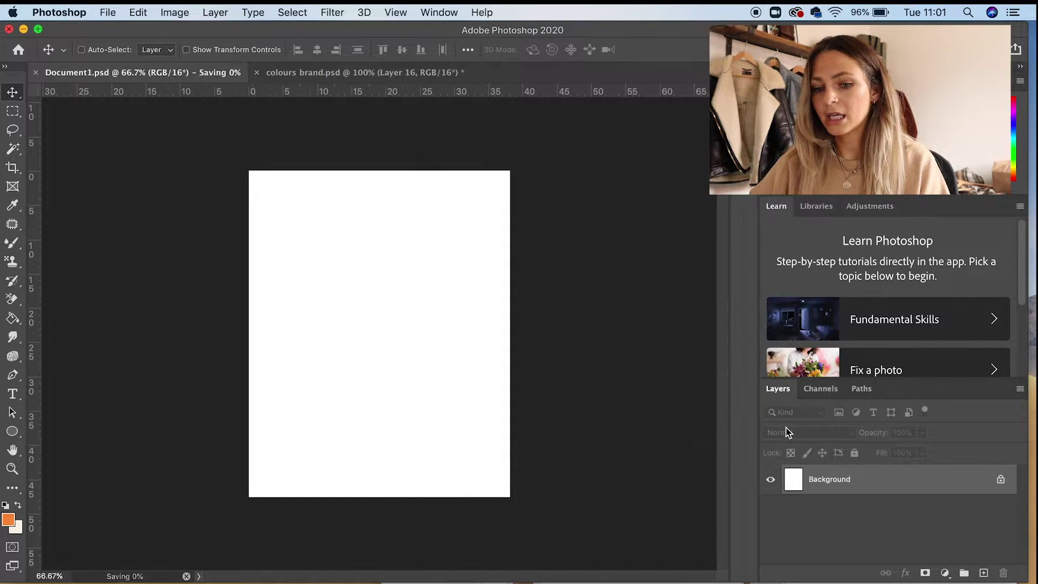
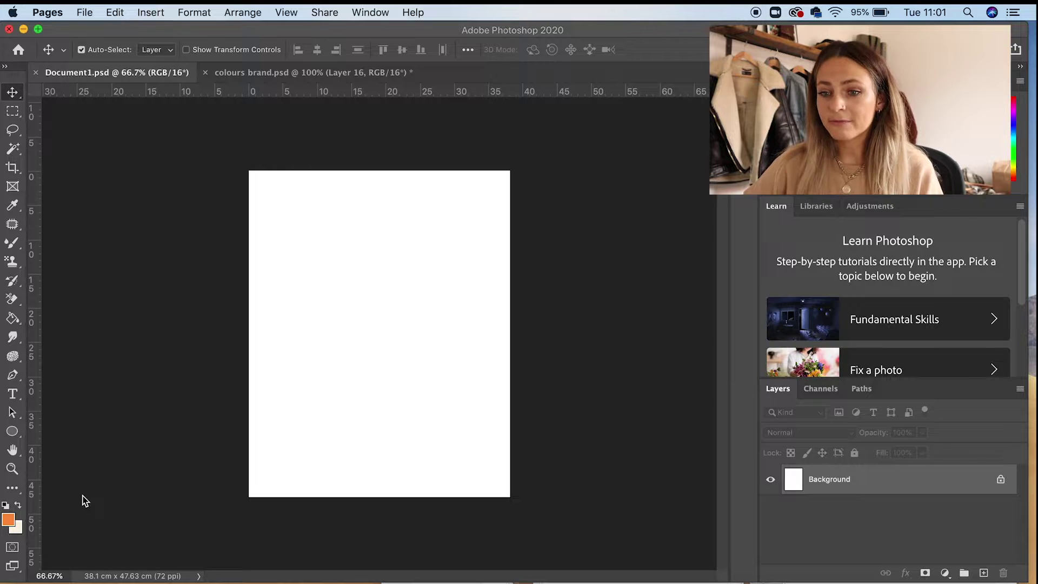
# Return to colours brand.psd and open the foreground Color Picker.
pyautogui.click(262, 73)
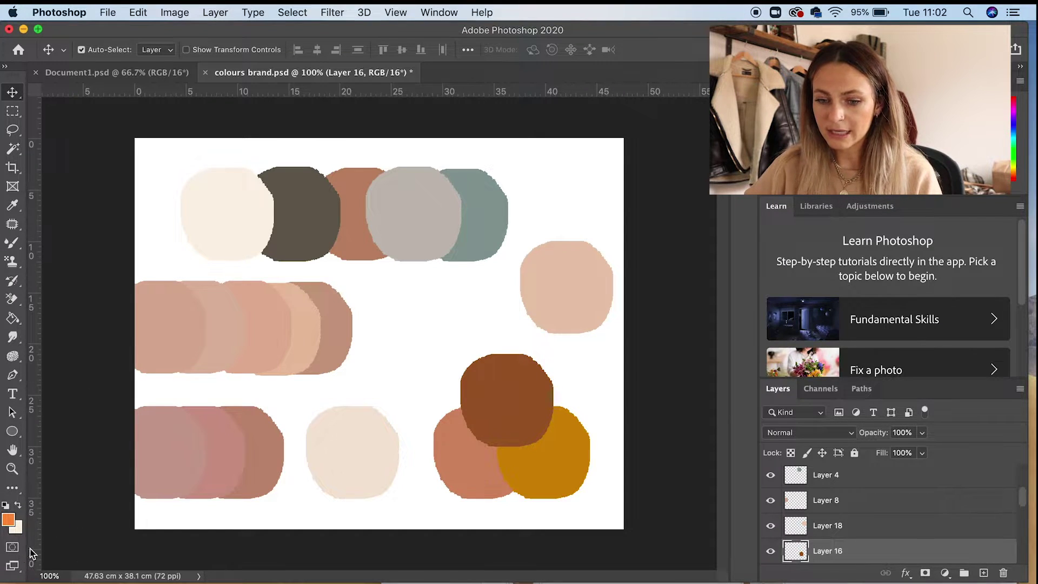
pyautogui.click(17, 507)
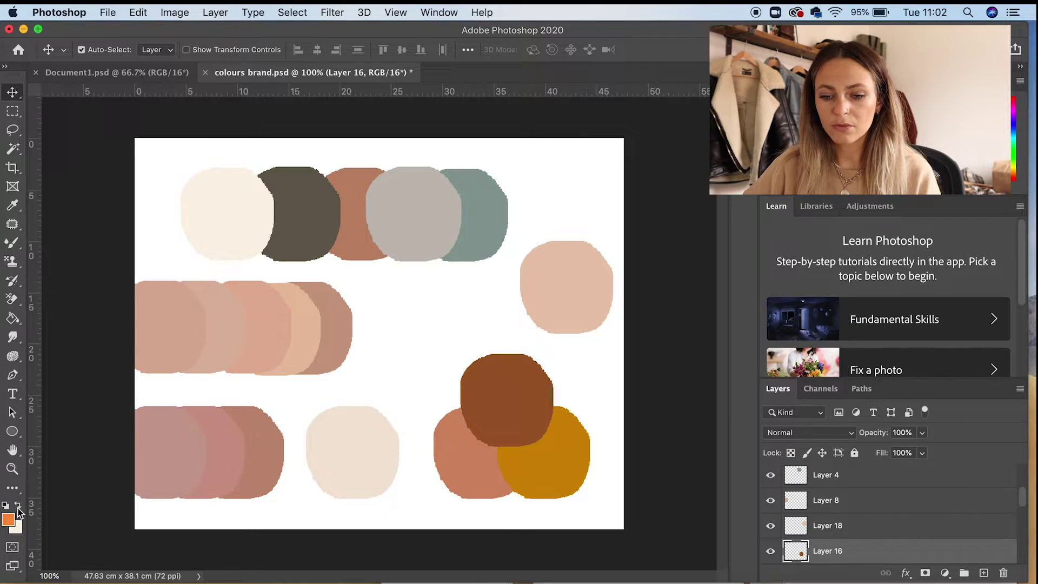
pyautogui.click(18, 505)
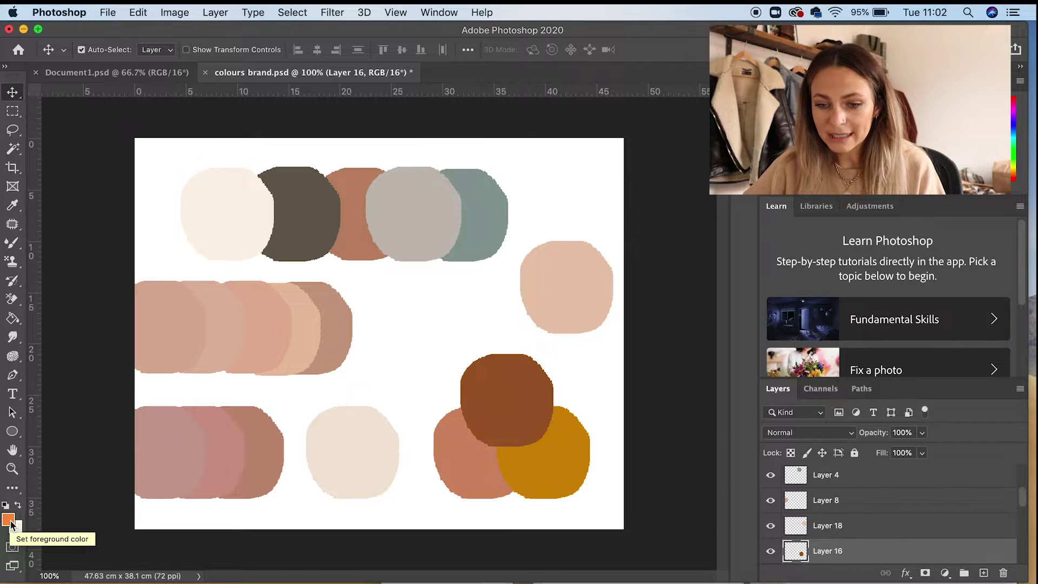
pyautogui.click(11, 522)
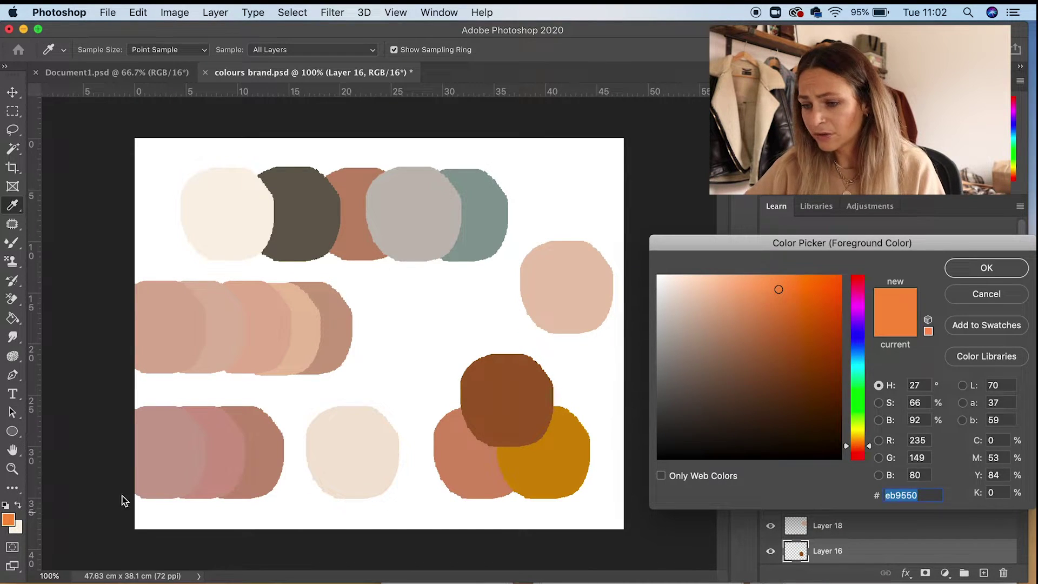
# Try several muted brown shades in the foreground Color Picker's colour field.
pyautogui.click(787, 341)
pyautogui.click(729, 325)
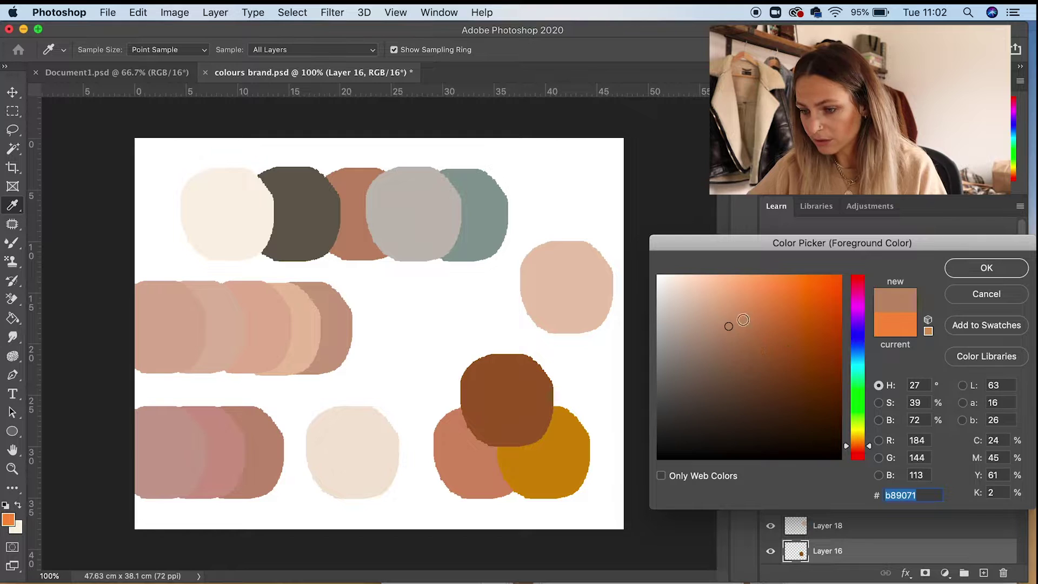
pyautogui.click(704, 306)
pyautogui.click(741, 338)
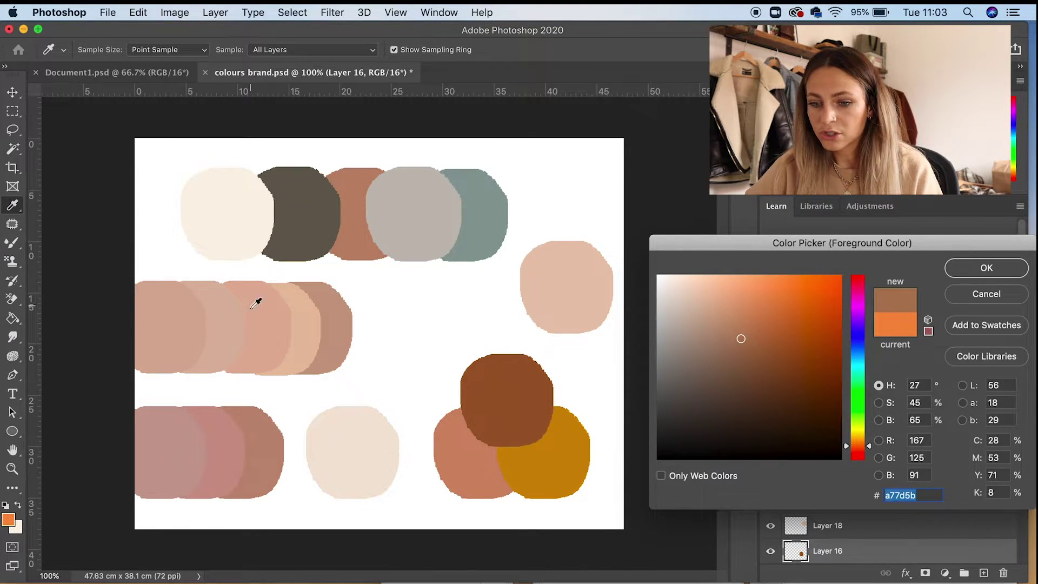
# Sample the brown swatch at the right end of the palette's middle row as the foreground colour, c39f89.
pyautogui.click(266, 318)
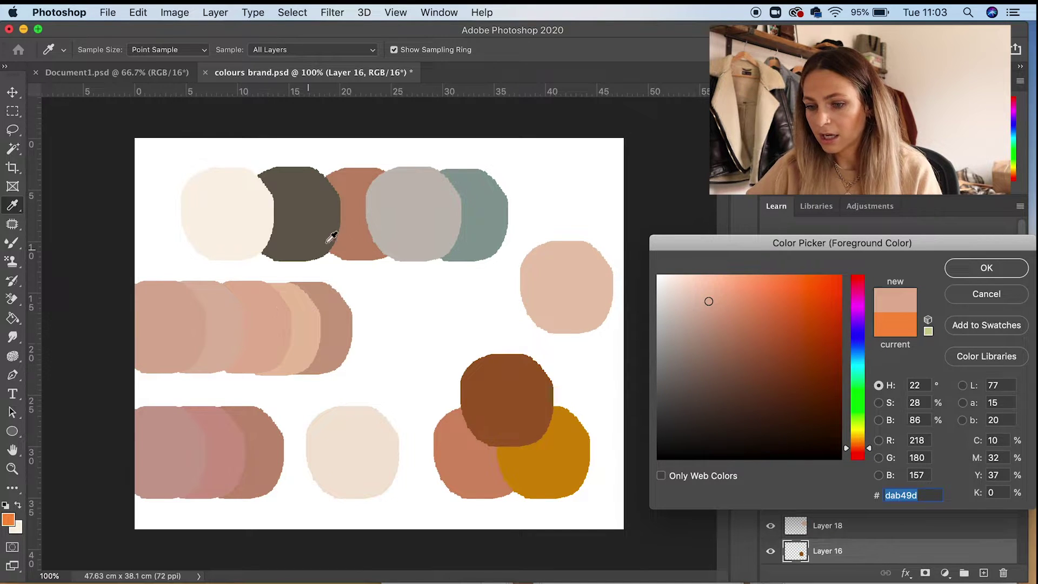
pyautogui.click(349, 325)
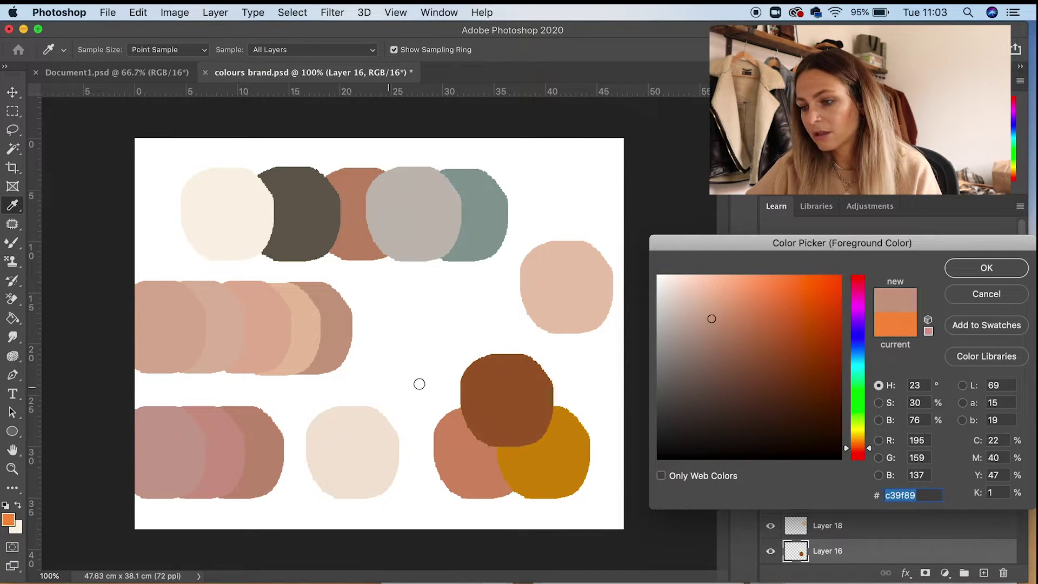
pyautogui.click(1004, 275)
pyautogui.press('v')
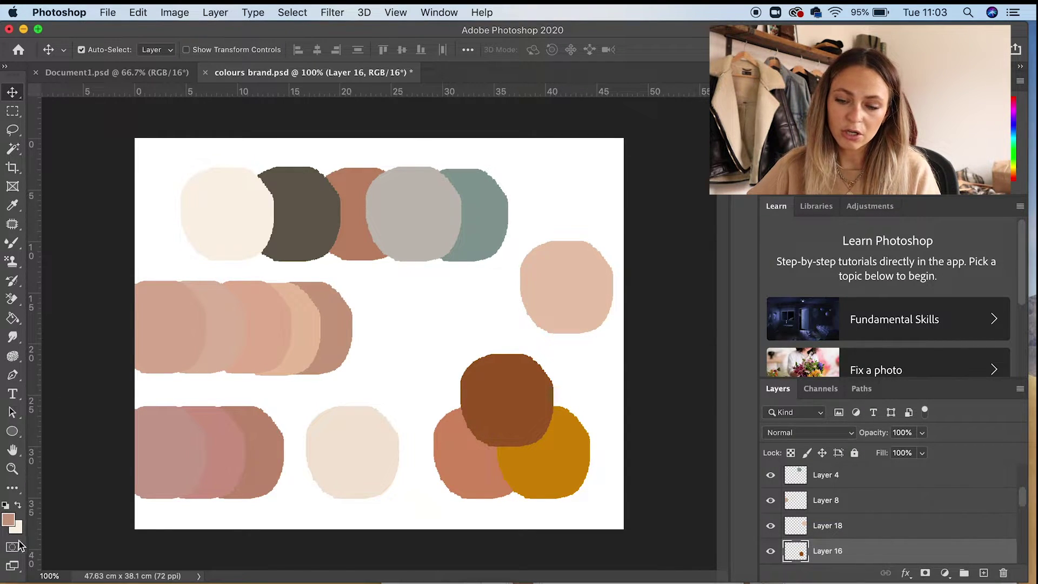
# Fill the blank background of Document1.psd with the foreground colour using the Paint Bucket tool.
pyautogui.click(146, 74)
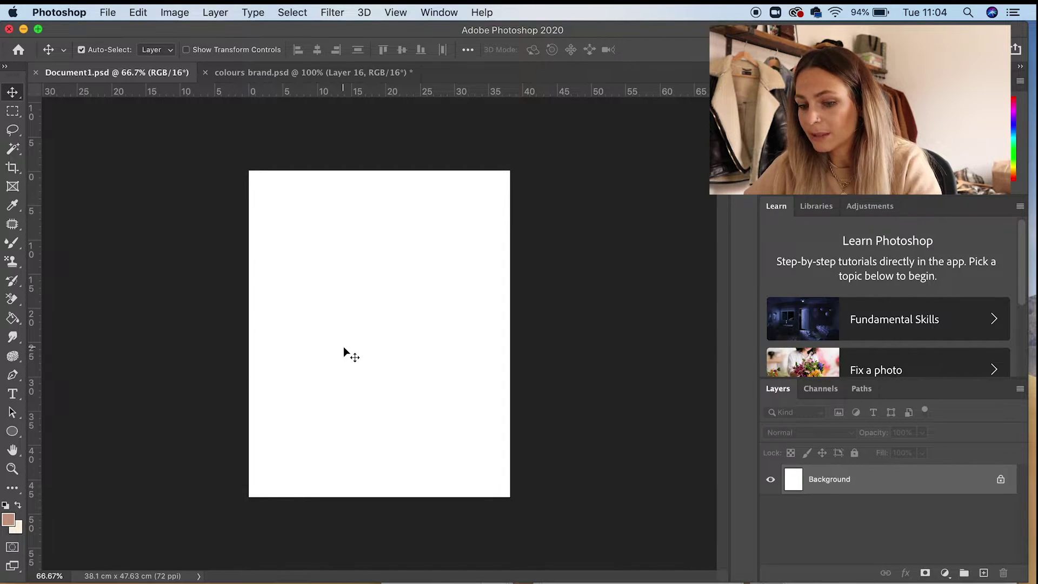
pyautogui.press('g')
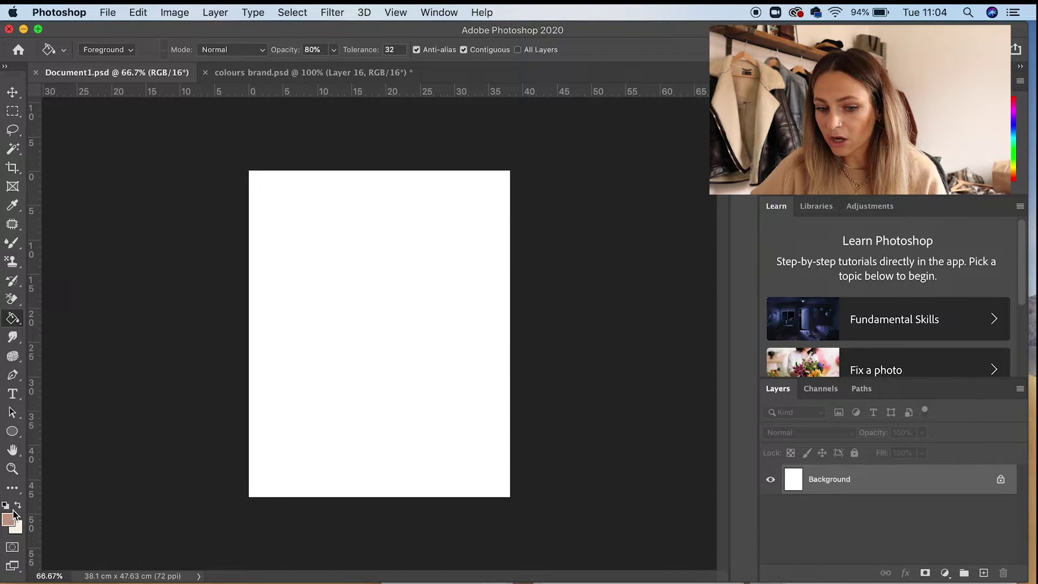
pyautogui.click(344, 358)
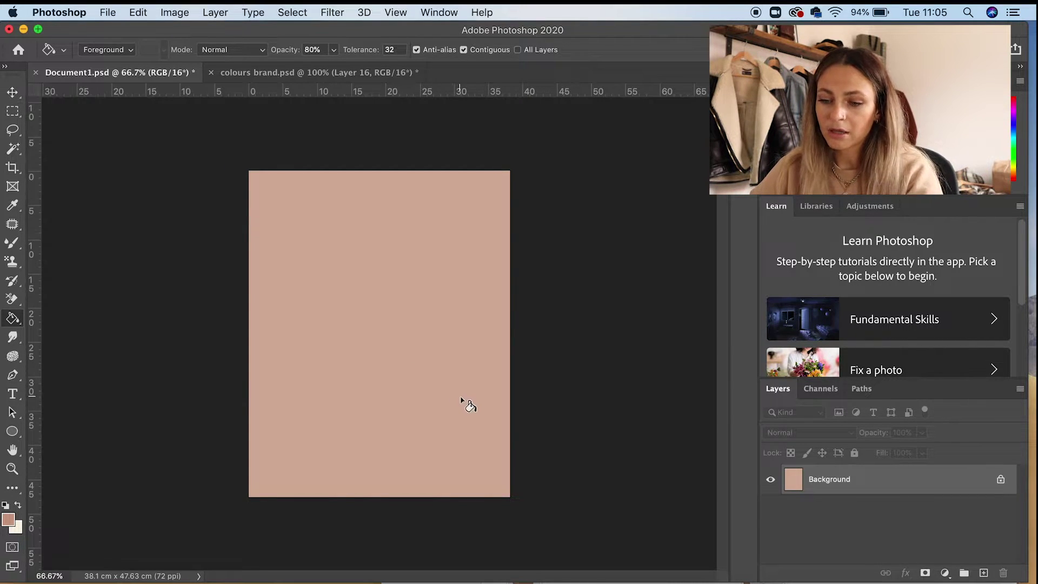
pyautogui.press('v')
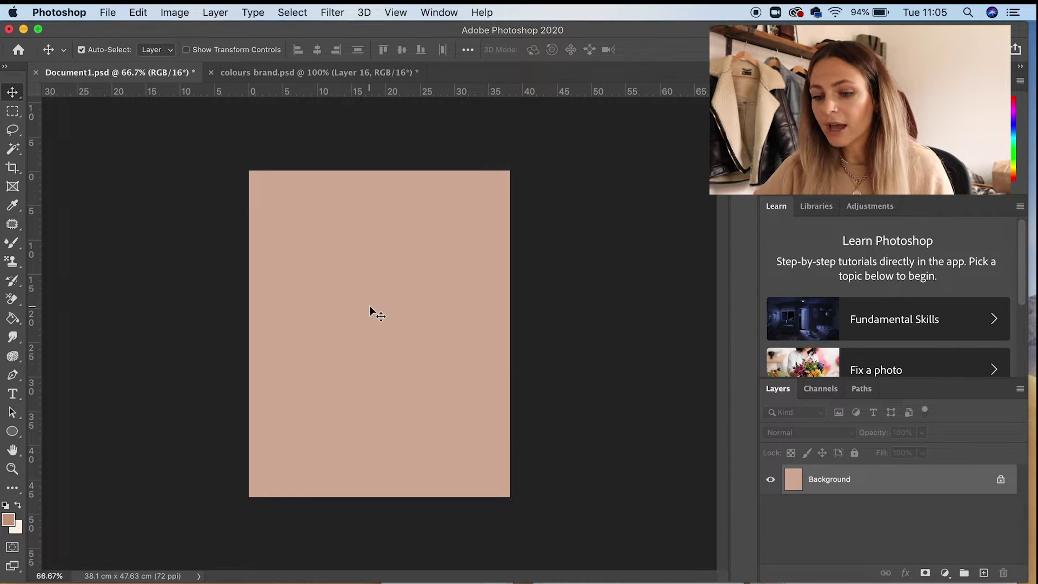
pyautogui.press('super+Tab')
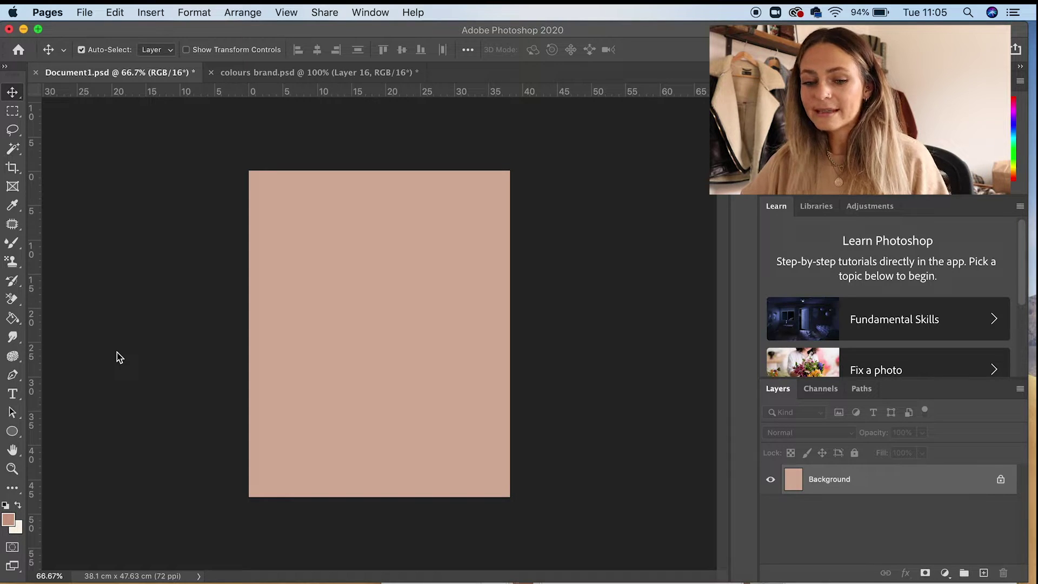
pyautogui.click(13, 396)
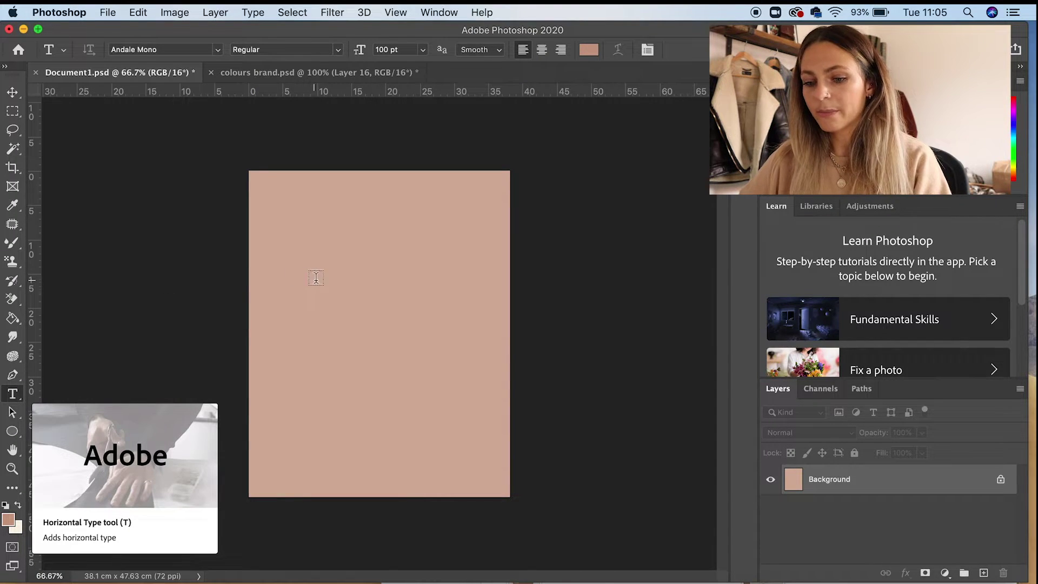
pyautogui.press('v')
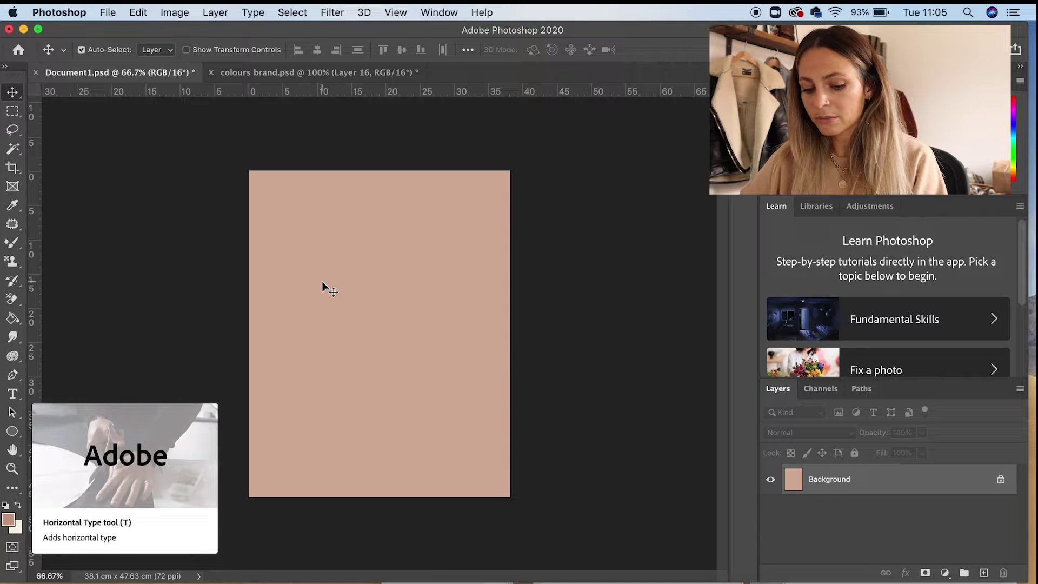
# Add a single line of placeholder point text starting with "frjfrjfrofgjrf" across the upper part of the canvas.
pyautogui.press('t')
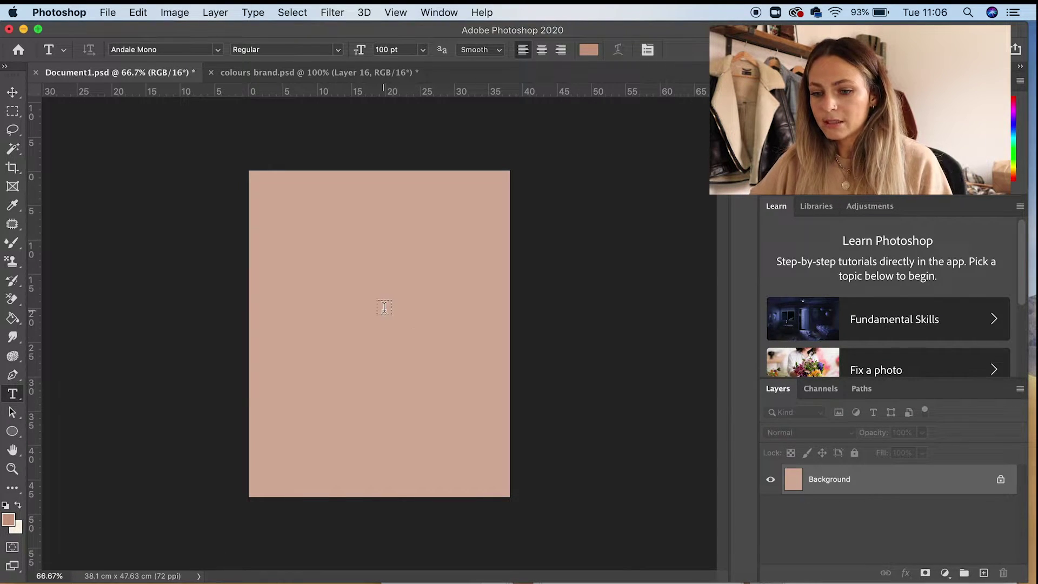
pyautogui.click(286, 225)
pyautogui.write('f.')
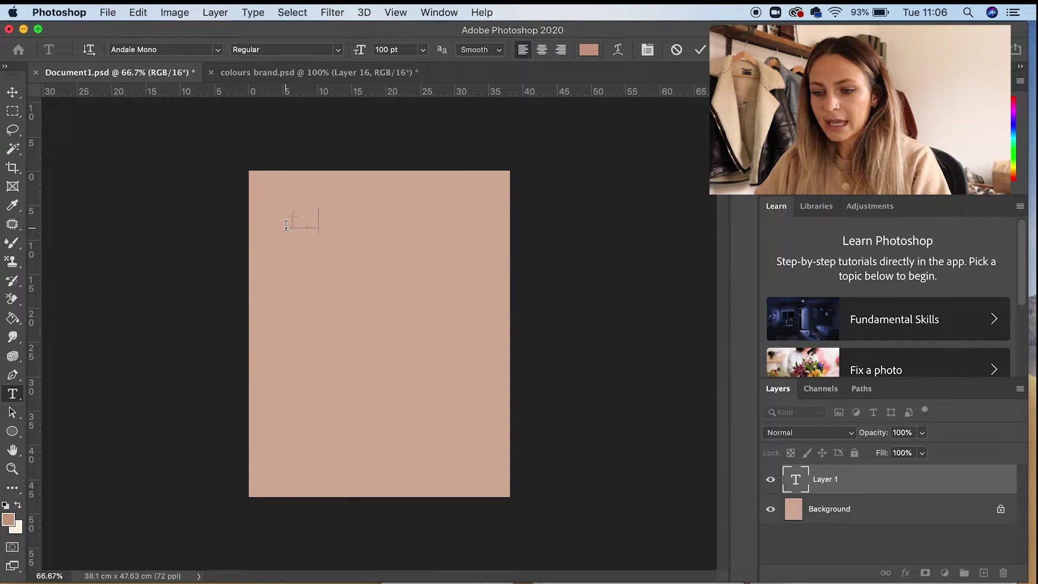
pyautogui.write('jfrjfrofgjrf')
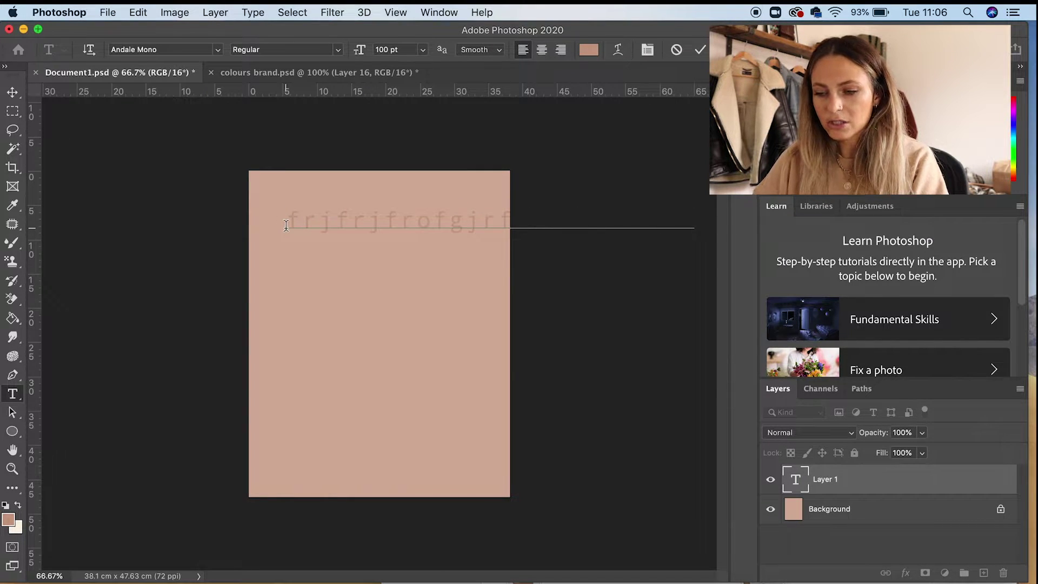
pyautogui.write('j')
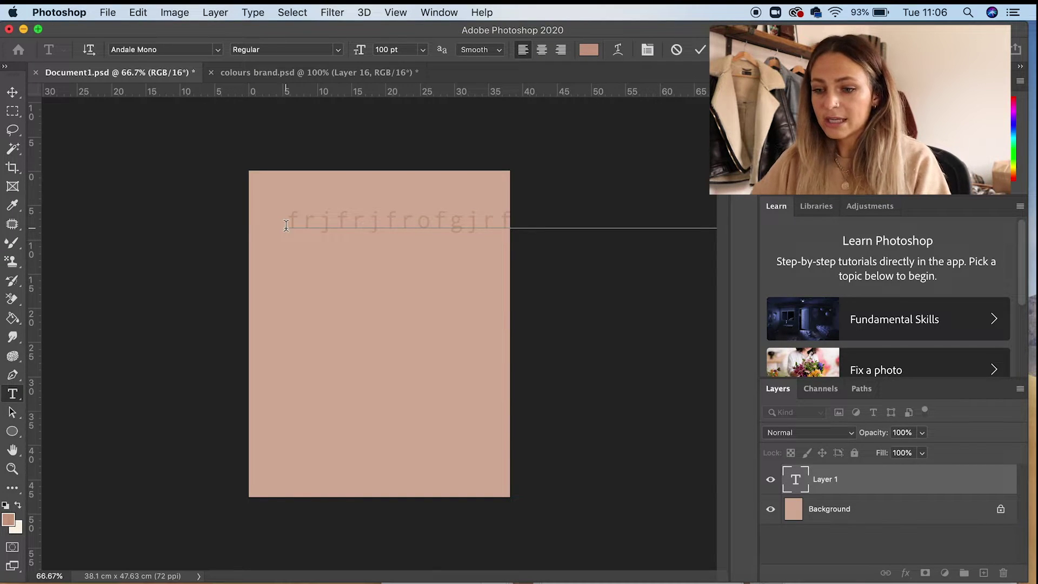
# Break the placeholder line after "frjfrjfrof" and rejoin it into one line.
pyautogui.click(448, 228)
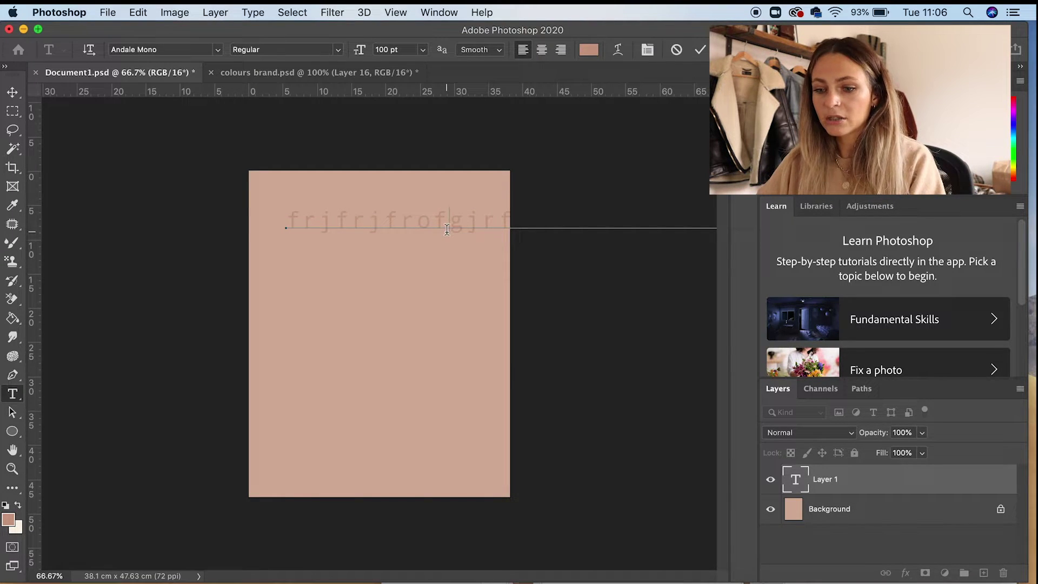
pyautogui.press('Return')
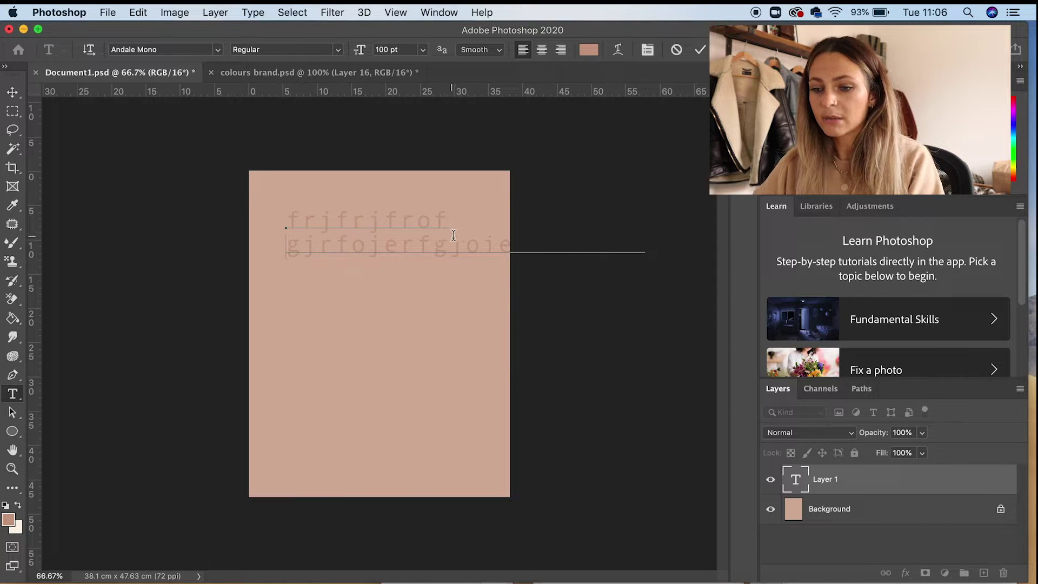
pyautogui.press('BackSpace')
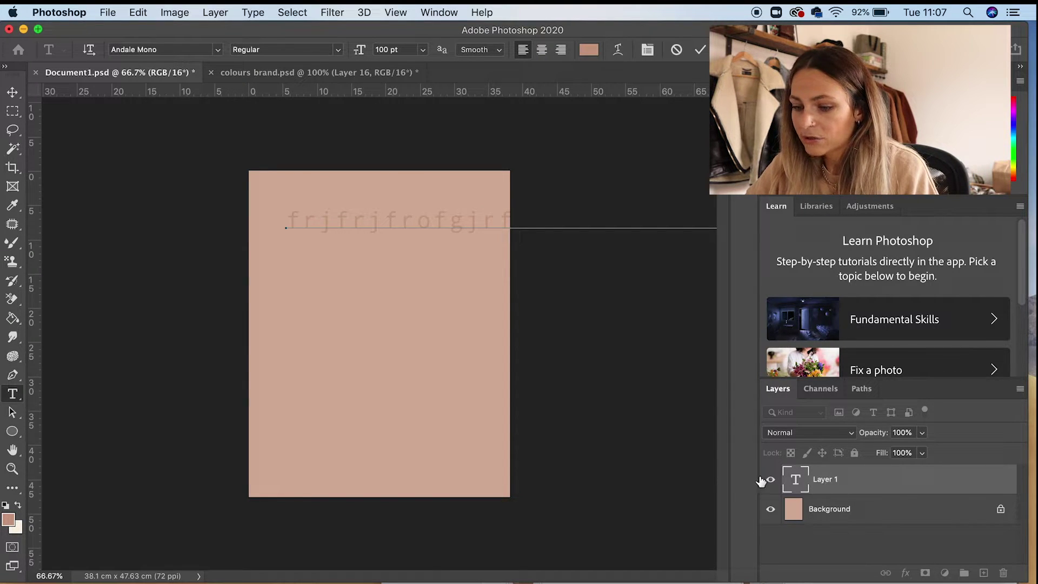
# Commit the placeholder text and rename its layer to text1.
pyautogui.doubleClick(820, 491)
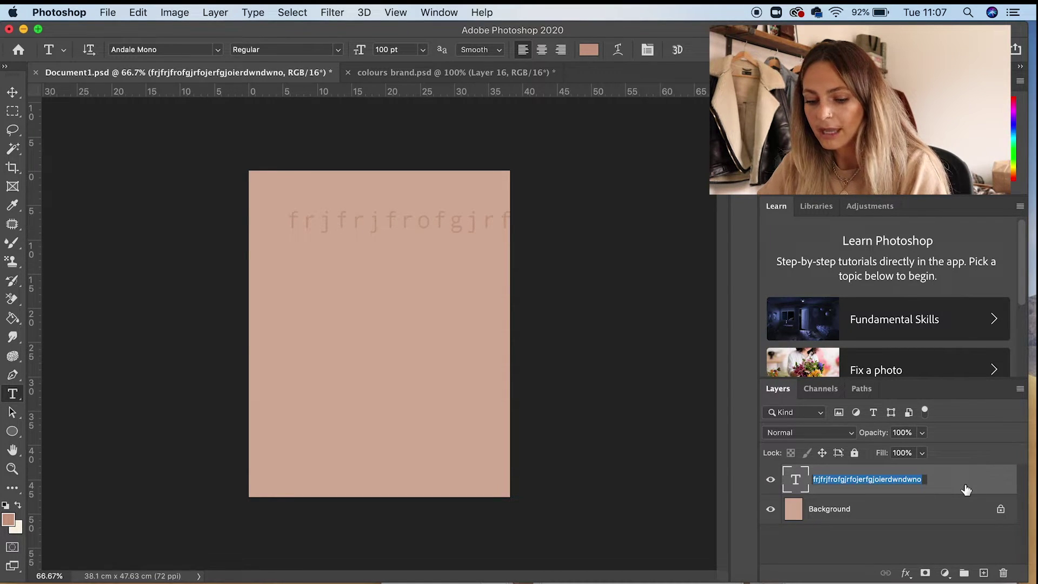
pyautogui.write('text1')
pyautogui.press('Return')
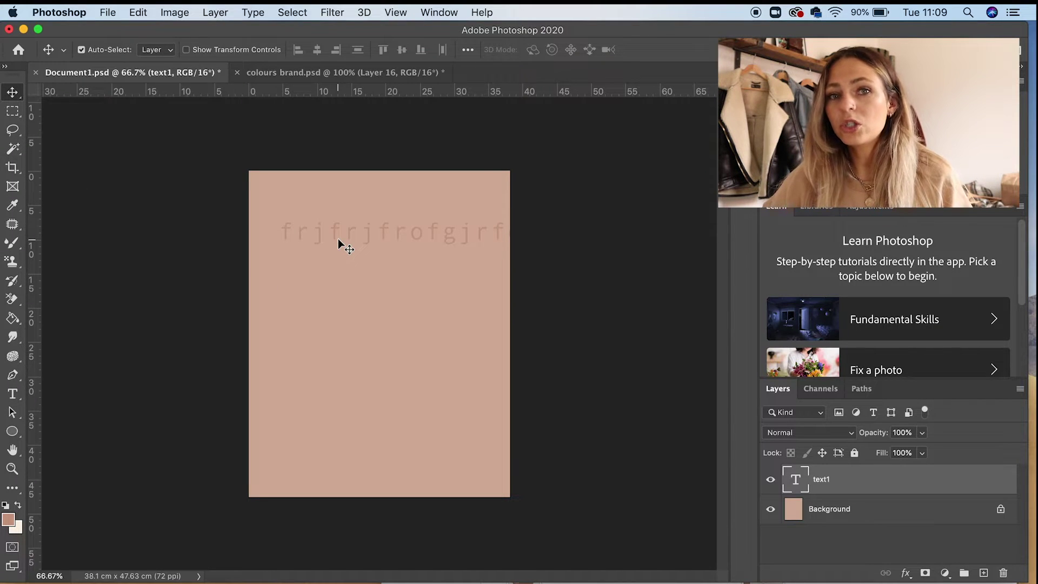
# Reposition the placeholder text slightly, nudge it down in large increments, and delete the text1 layer.
pyautogui.moveTo(345, 236)
pyautogui.mouseDown()
pyautogui.moveTo(433, 280)
pyautogui.moveTo(459, 329)
pyautogui.moveTo(414, 232)
pyautogui.moveTo(347, 229)
pyautogui.mouseUp()
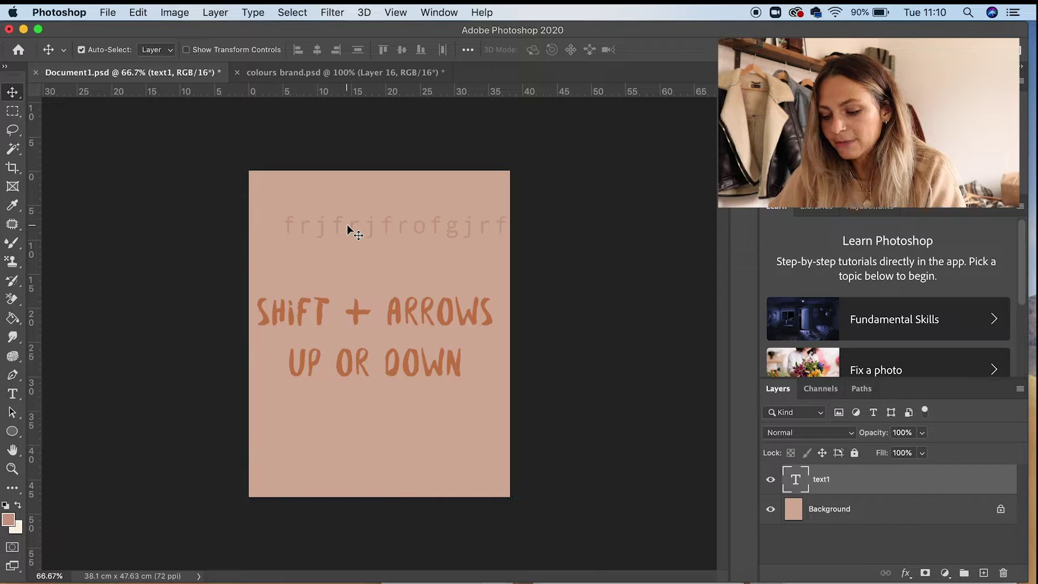
pyautogui.hotkey('shift', 'Down')
pyautogui.hotkey('shift', 'Down')
pyautogui.hotkey('shift', 'Down')
pyautogui.hotkey('shift', 'Down')
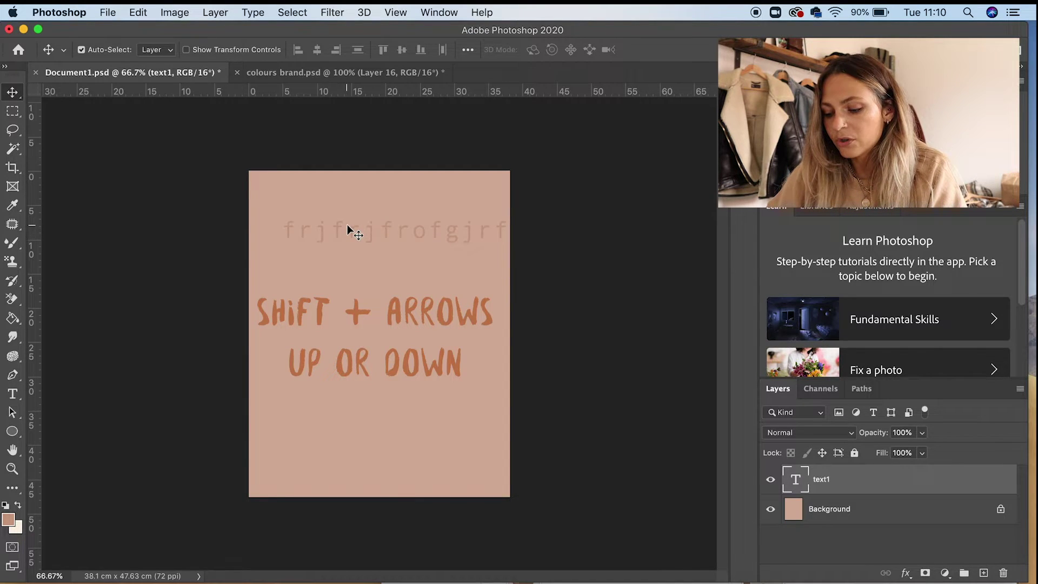
pyautogui.hotkey('shift', 'Down')
pyautogui.hotkey('shift', 'Down')
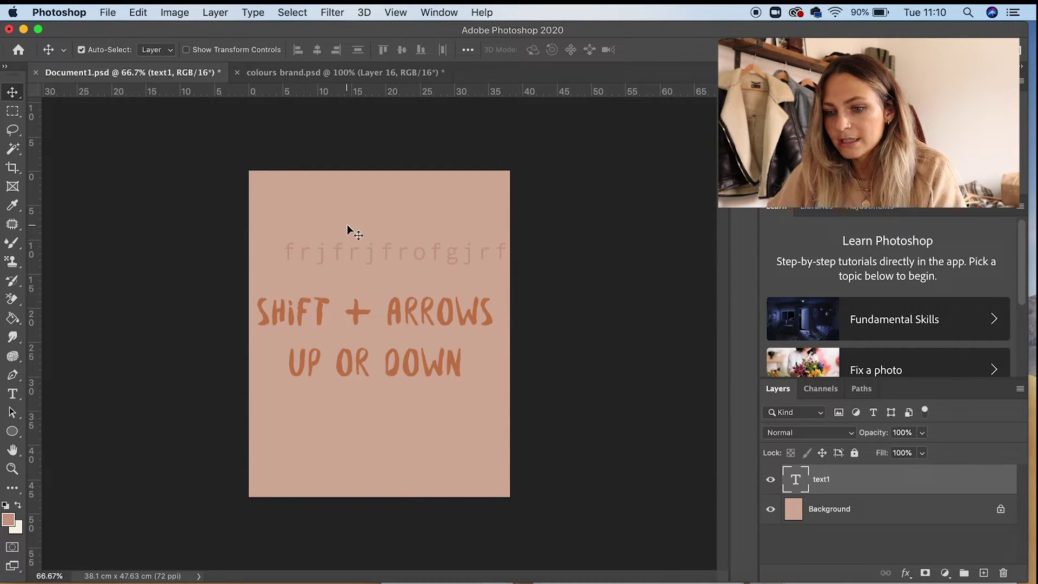
pyautogui.hotkey('shift', 'Down')
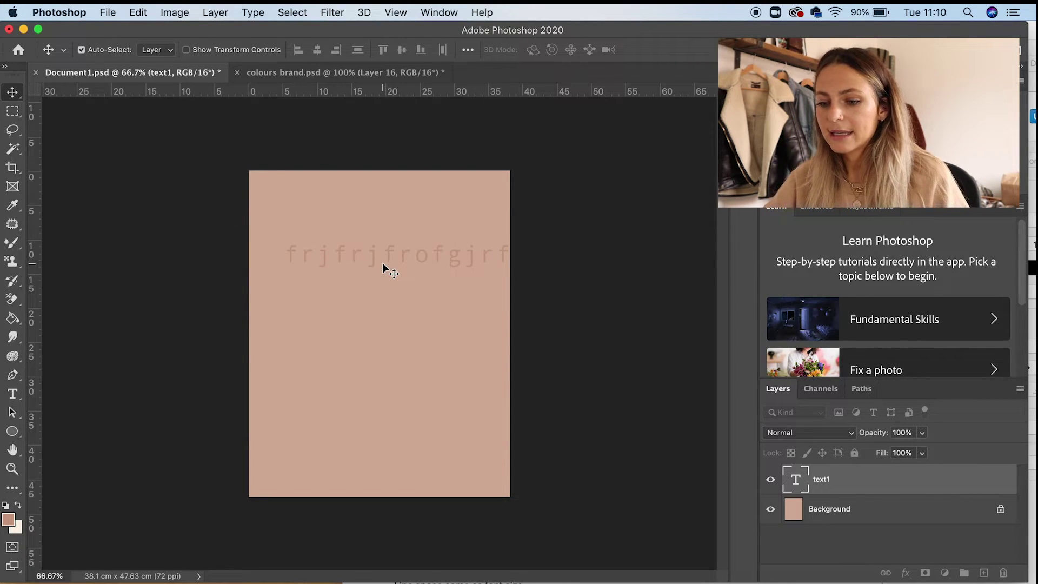
pyautogui.press('BackSpace')
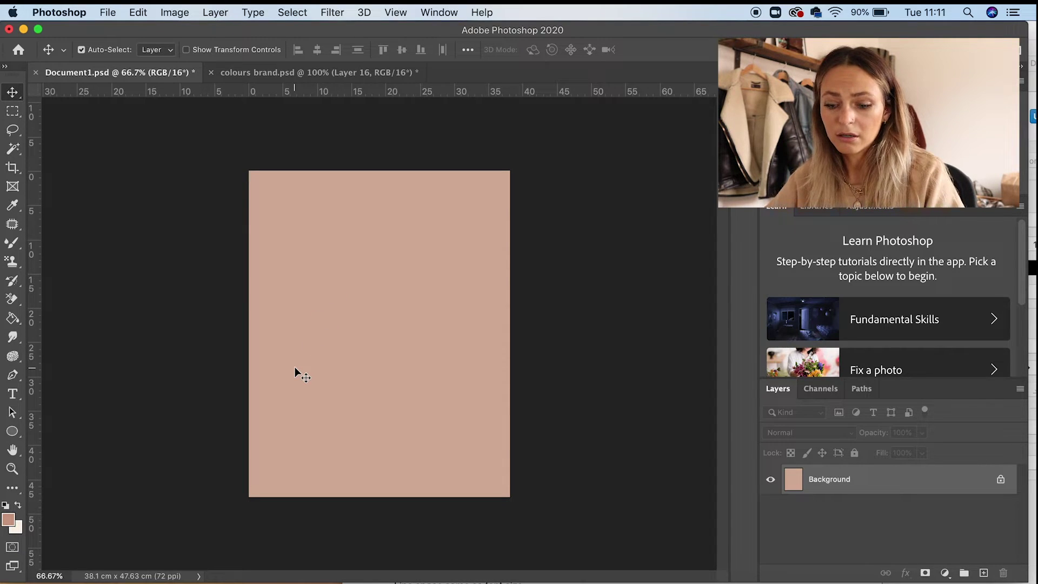
# Draw a paragraph text box across the upper half of the canvas and enter "Hello my name is" followed by the first name.
pyautogui.click(14, 395)
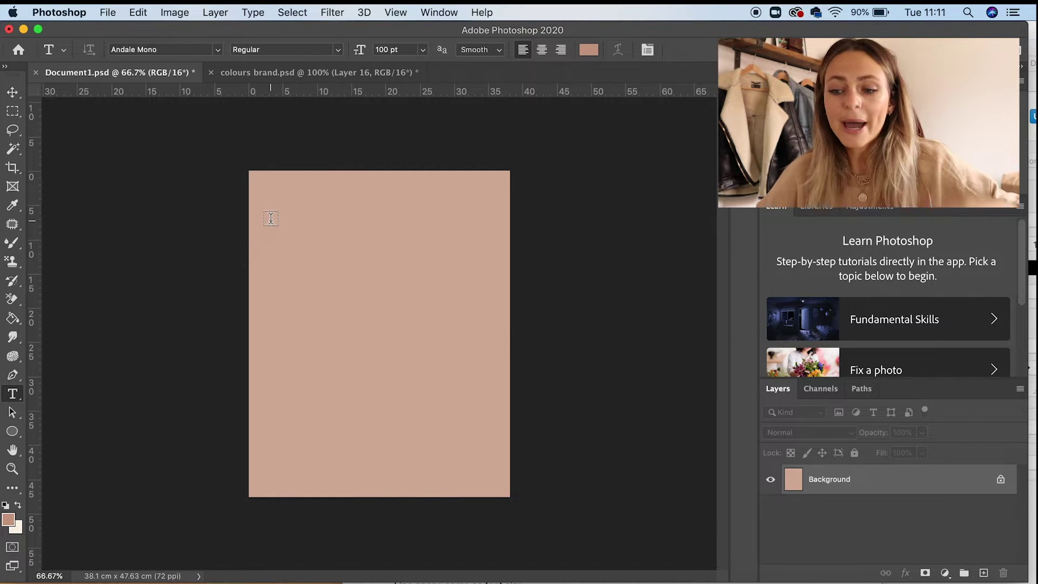
pyautogui.moveTo(273, 209); pyautogui.dragTo(474, 377)
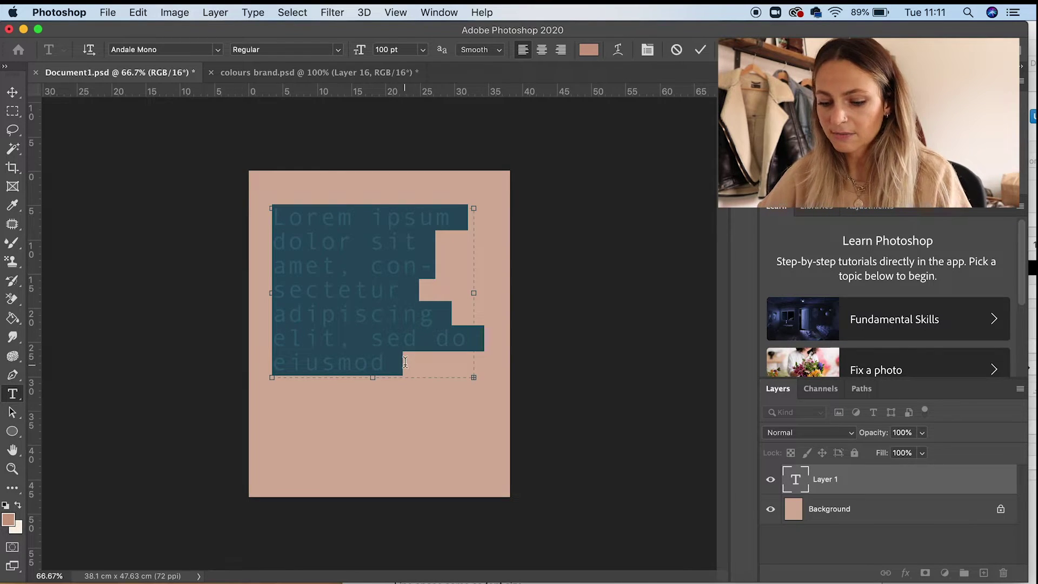
pyautogui.write('Hello ')
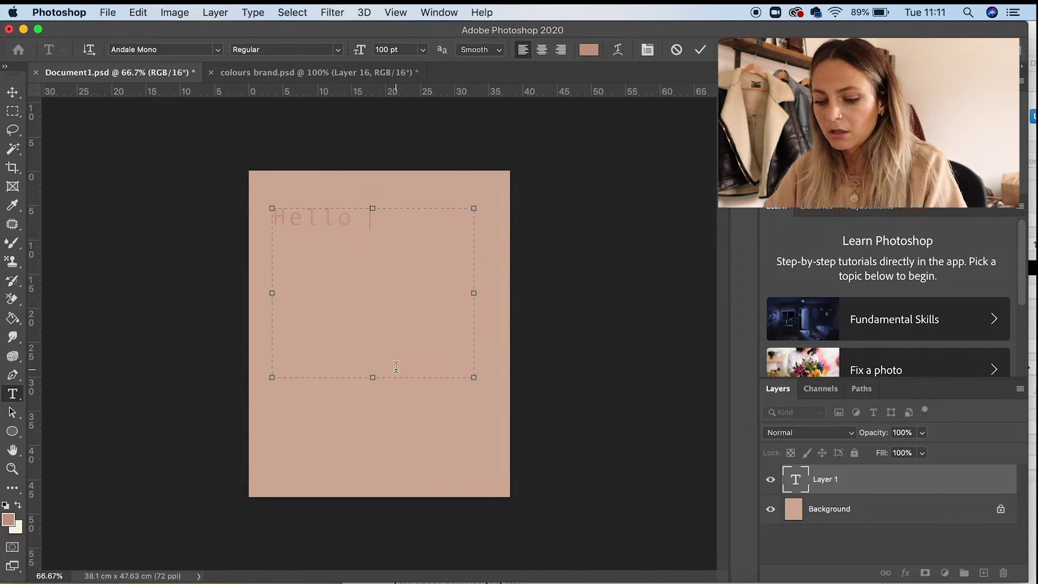
pyautogui.write('my name is Ginny')
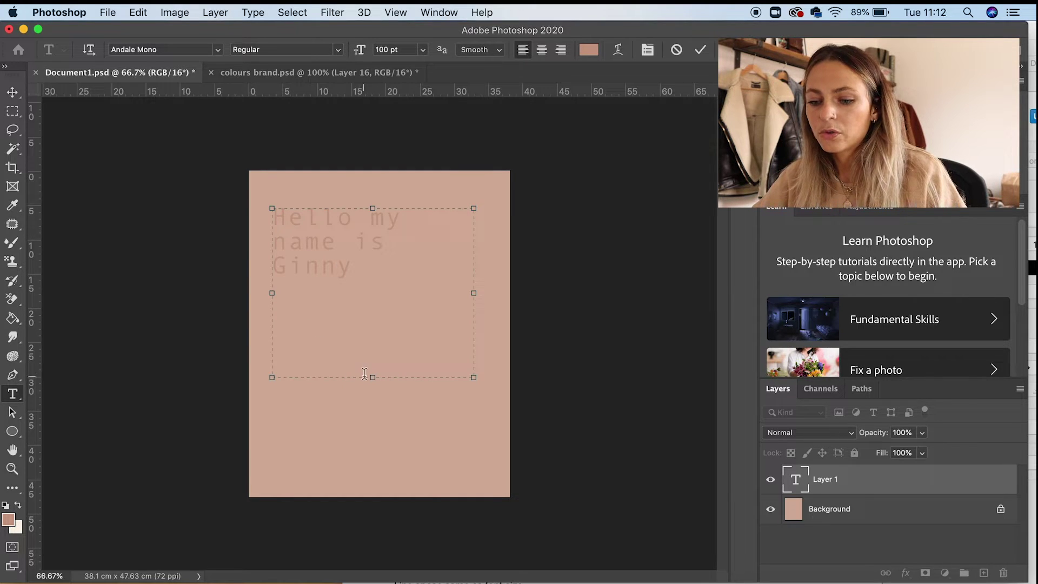
# Shrink the text box closer around its three lines and move the text to around the middle of the canvas.
pyautogui.moveTo(364, 373); pyautogui.dragTo(372, 303)
pyautogui.moveTo(473, 255); pyautogui.dragTo(448, 255)
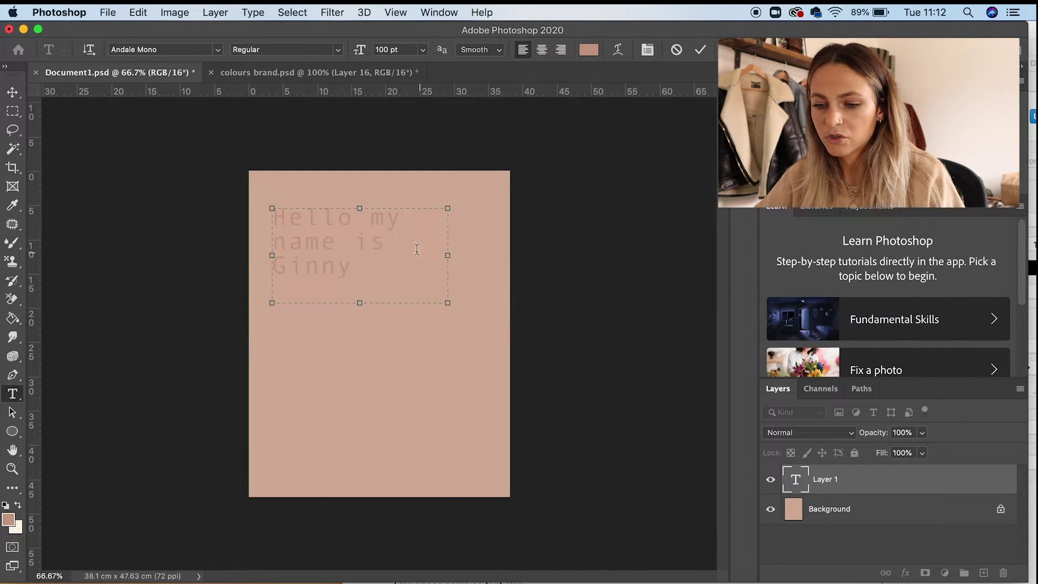
pyautogui.click(13, 93)
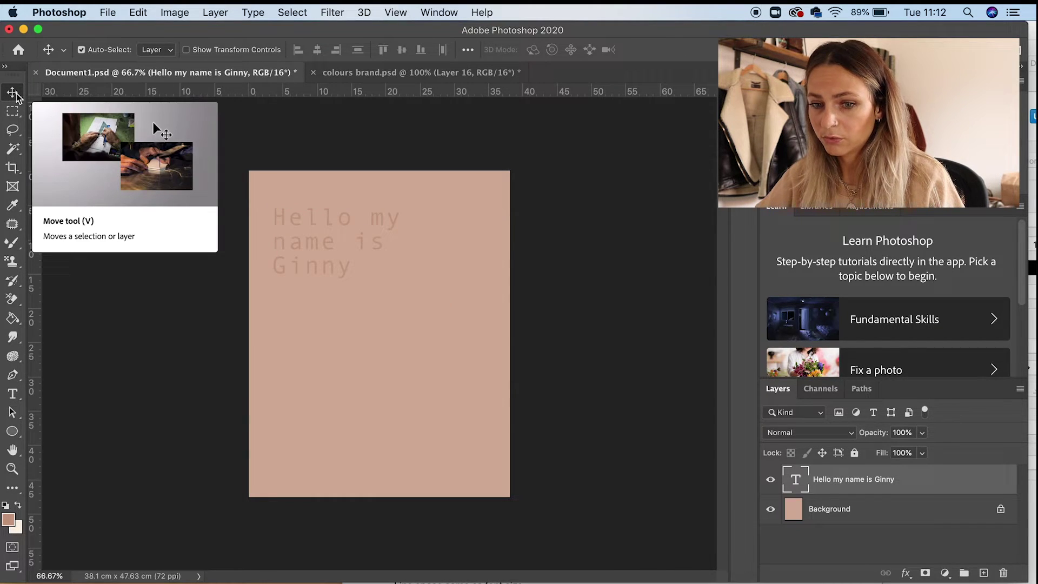
pyautogui.moveTo(309, 216); pyautogui.dragTo(347, 287)
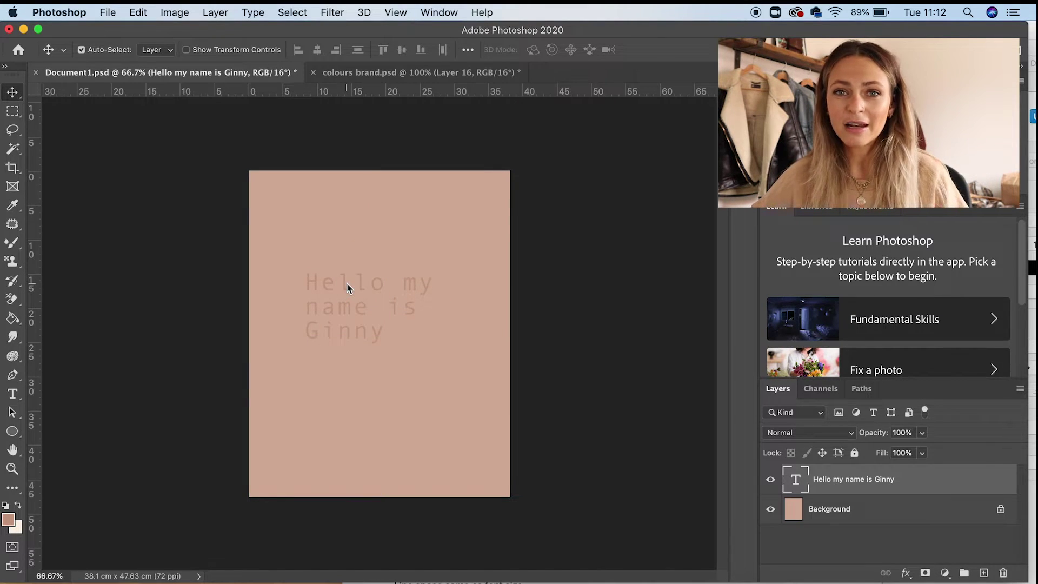
# Reopen the greeting text for editing with the Horizontal Type tool and select all of it.
pyautogui.doubleClick(348, 288)
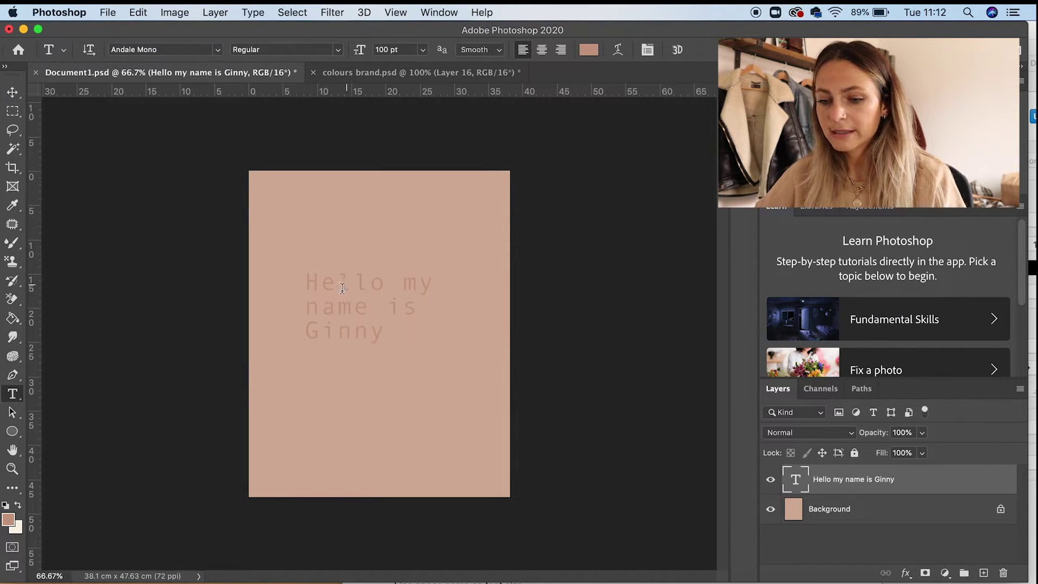
pyautogui.click(66, 342)
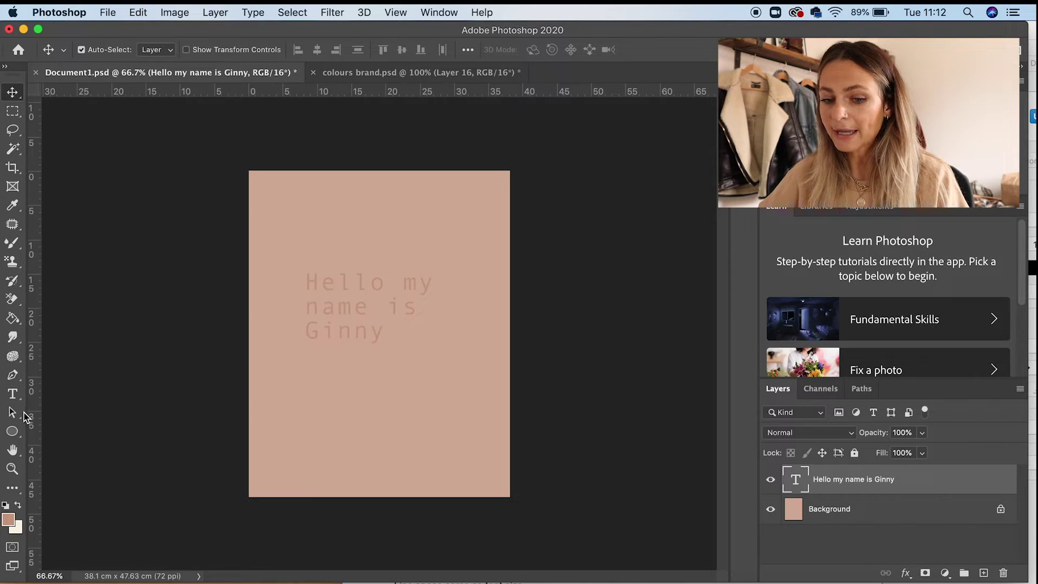
pyautogui.click(12, 396)
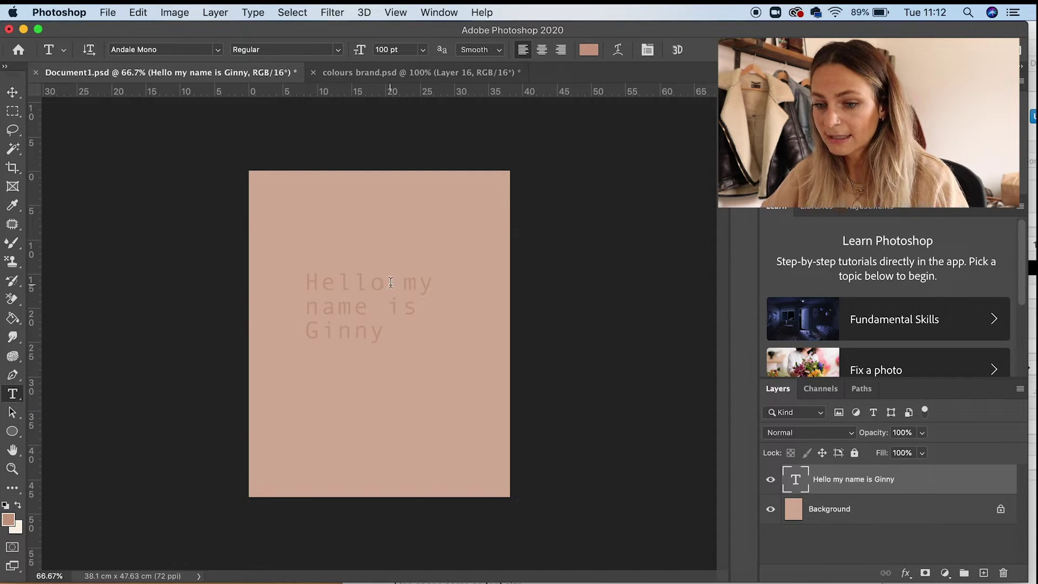
pyautogui.click(361, 283)
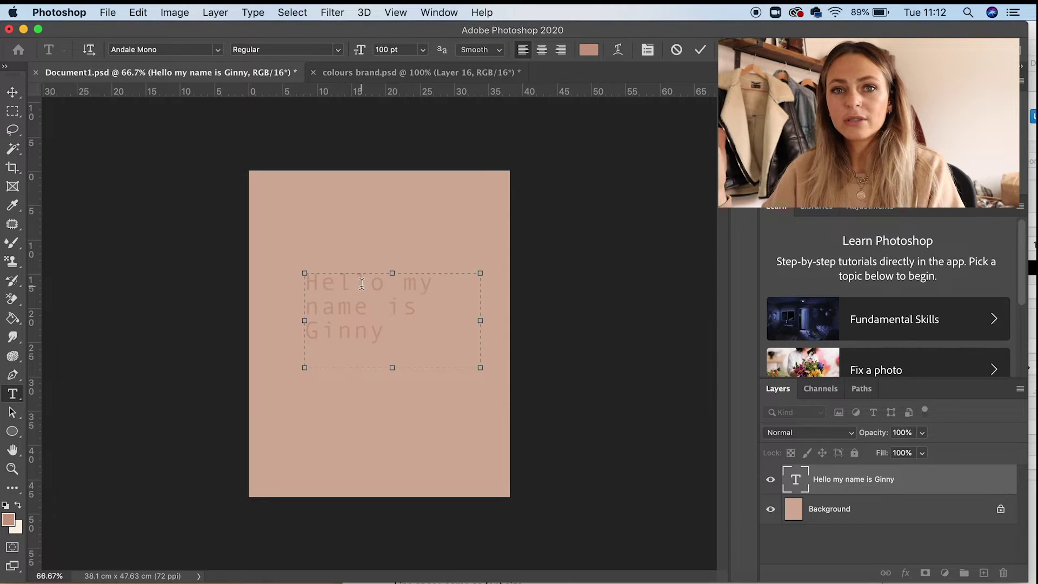
pyautogui.press('super+a')
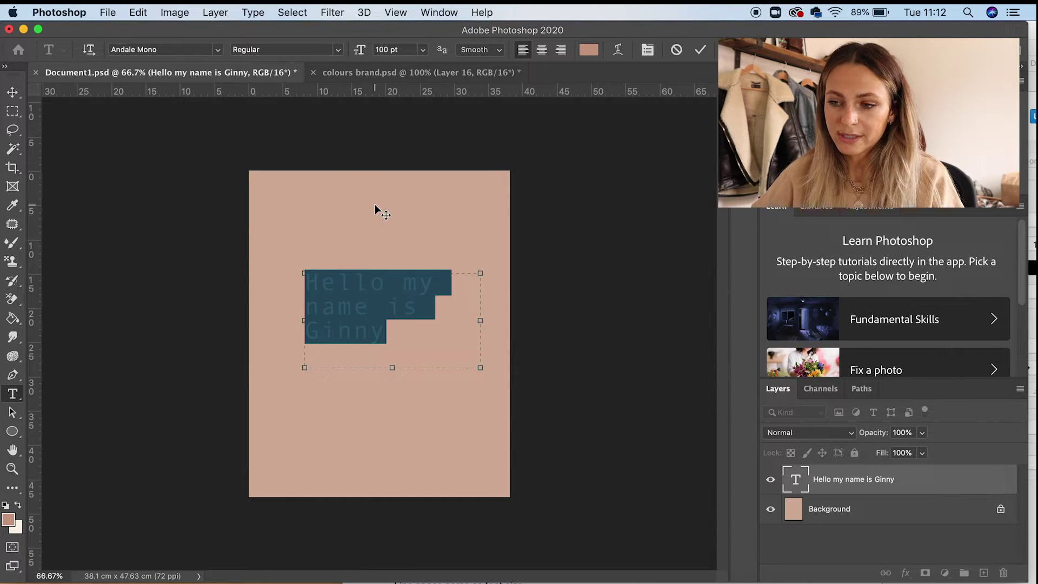
# Select only the word "is" in the greeting, and reselect the whole text.
pyautogui.click(376, 304)
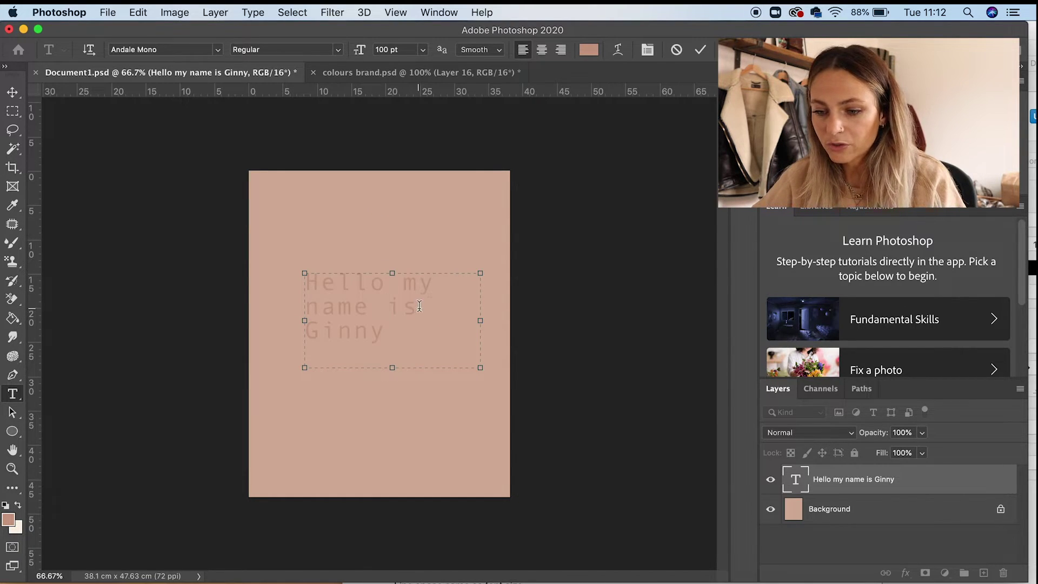
pyautogui.moveTo(419, 306); pyautogui.dragTo(386, 339)
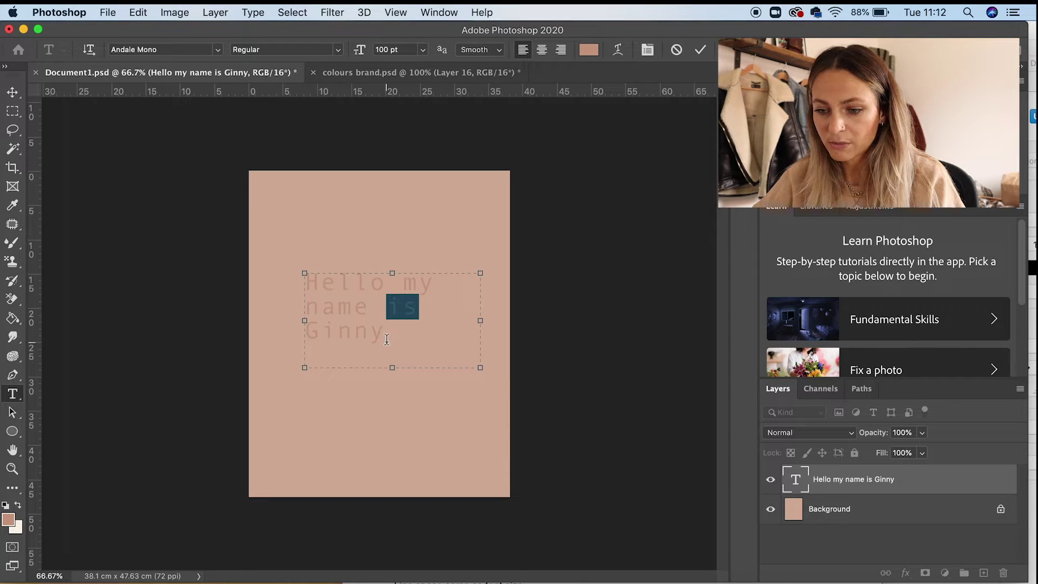
pyautogui.click(342, 300)
pyautogui.press('super+a')
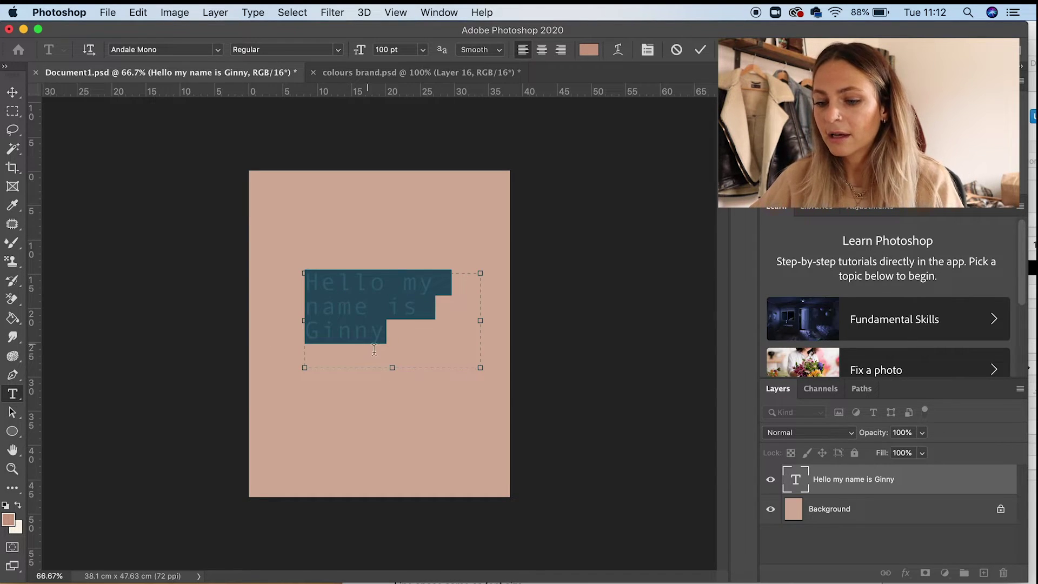
# Shorten the text box from its lower edge and set the greeting's font size to 80 pt.
pyautogui.moveTo(386, 369); pyautogui.dragTo(387, 352)
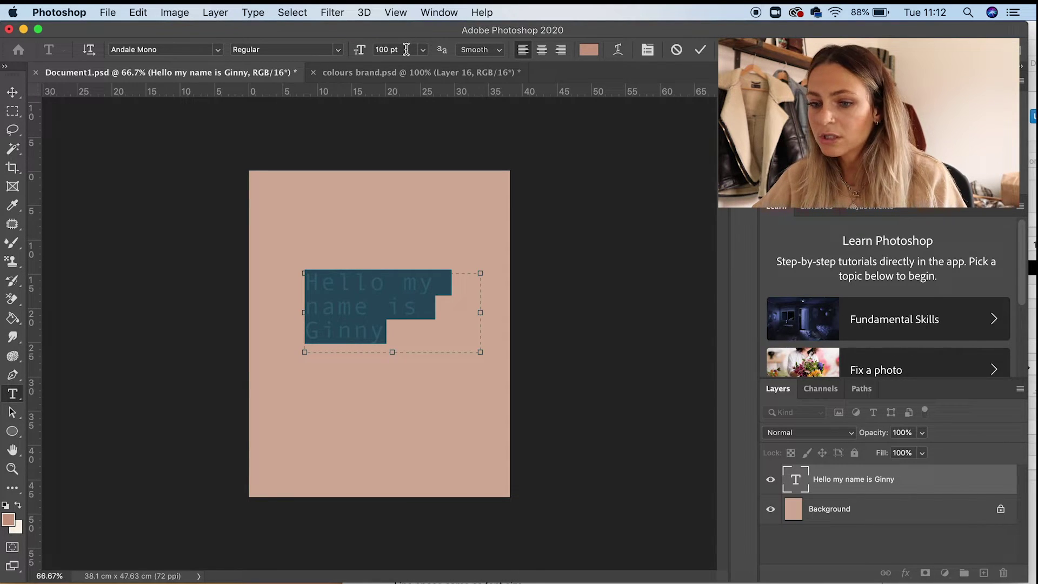
pyautogui.click(423, 50)
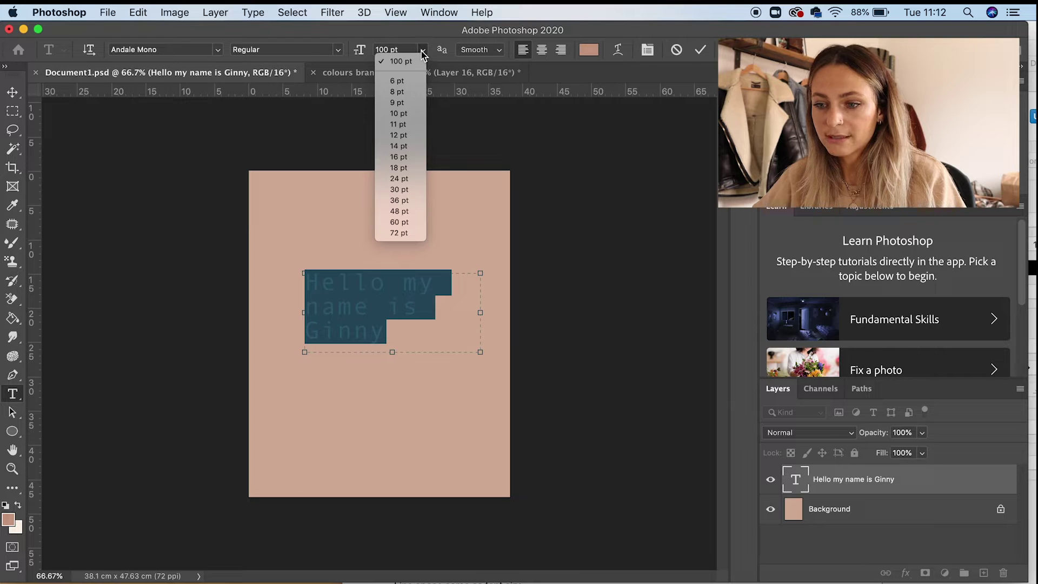
pyautogui.click(422, 52)
pyautogui.click(423, 52)
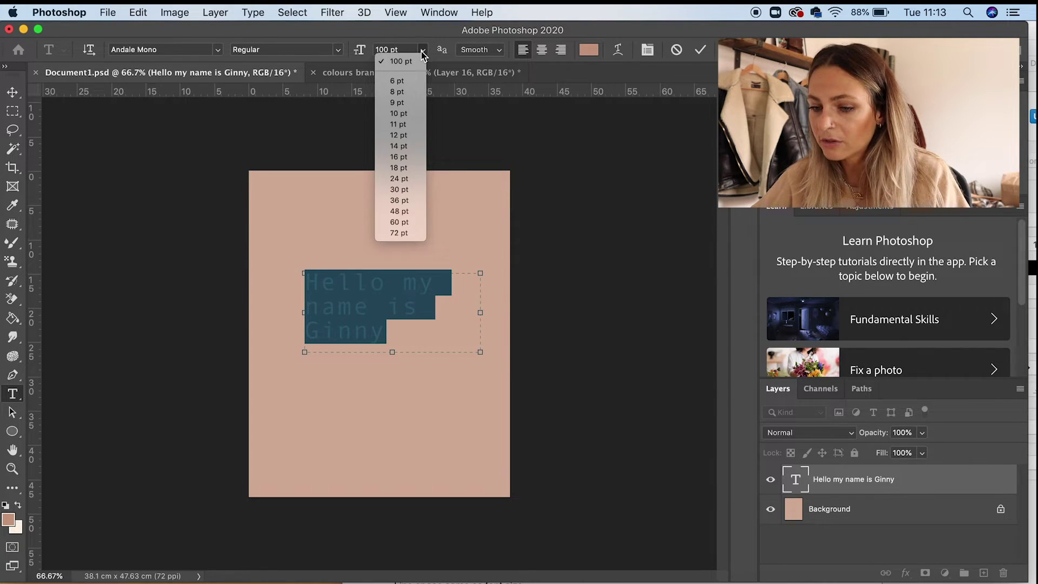
pyautogui.write('80')
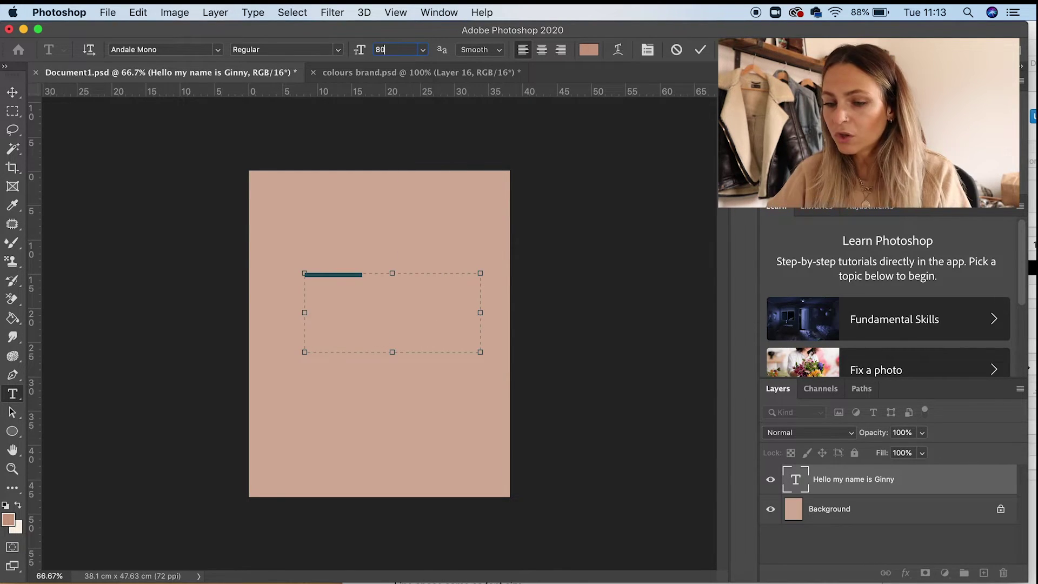
pyautogui.press('BackSpace')
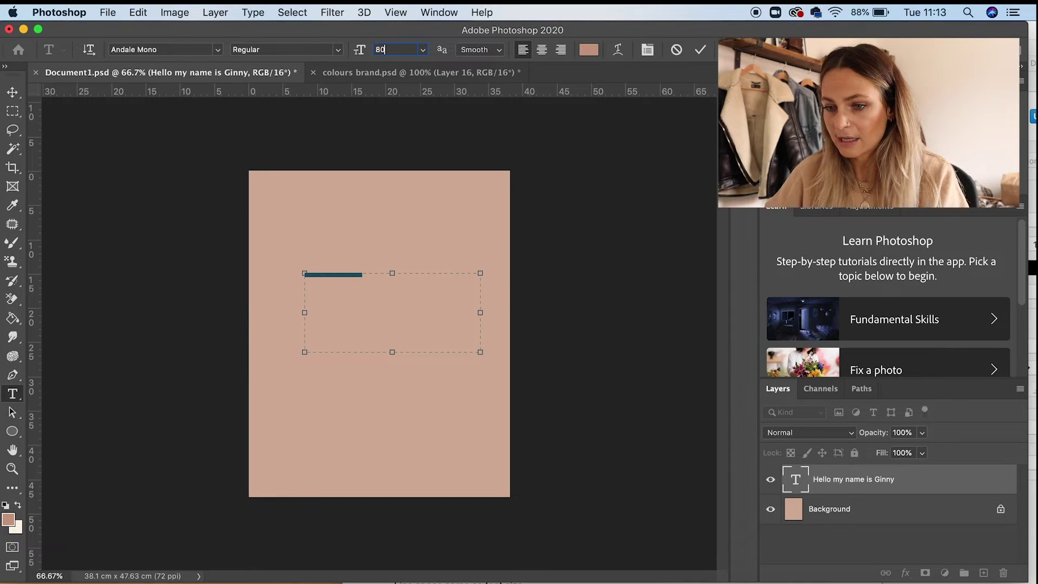
pyautogui.press('Return')
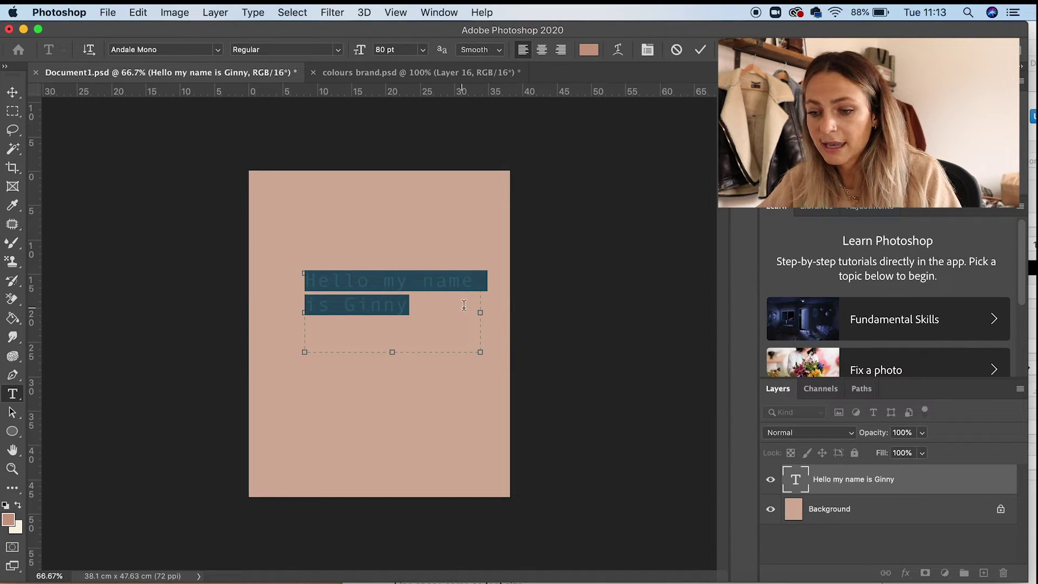
# Select the whole greeting and change its font to Debby.
pyautogui.click(380, 299)
pyautogui.press('super+a')
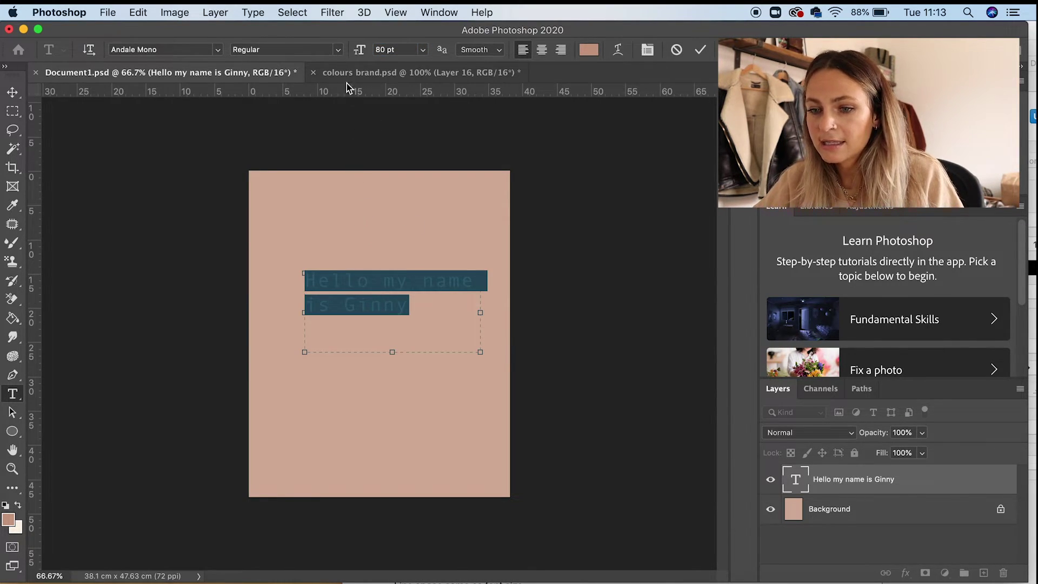
pyautogui.click(219, 50)
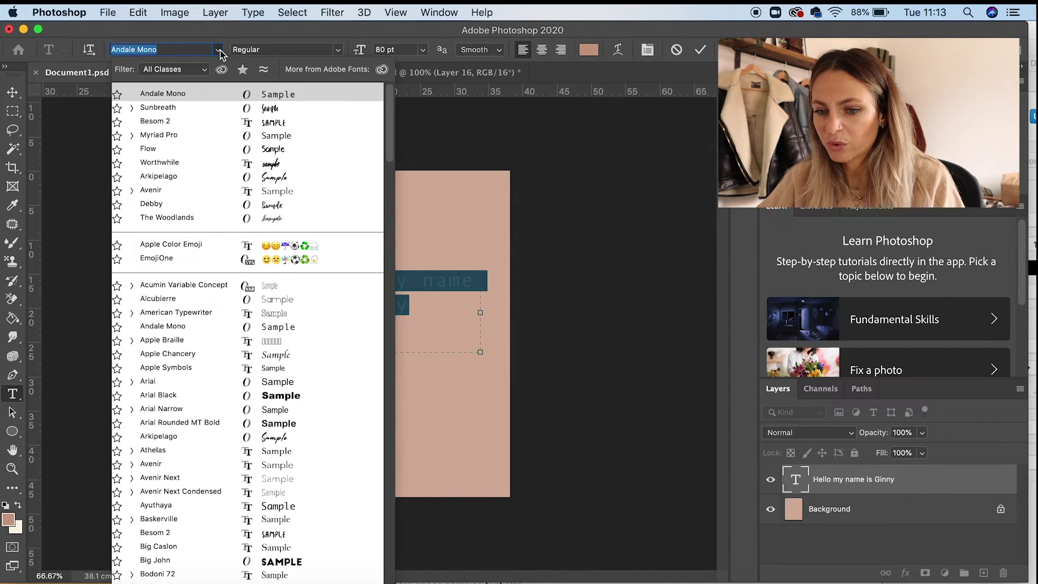
pyautogui.click(169, 211)
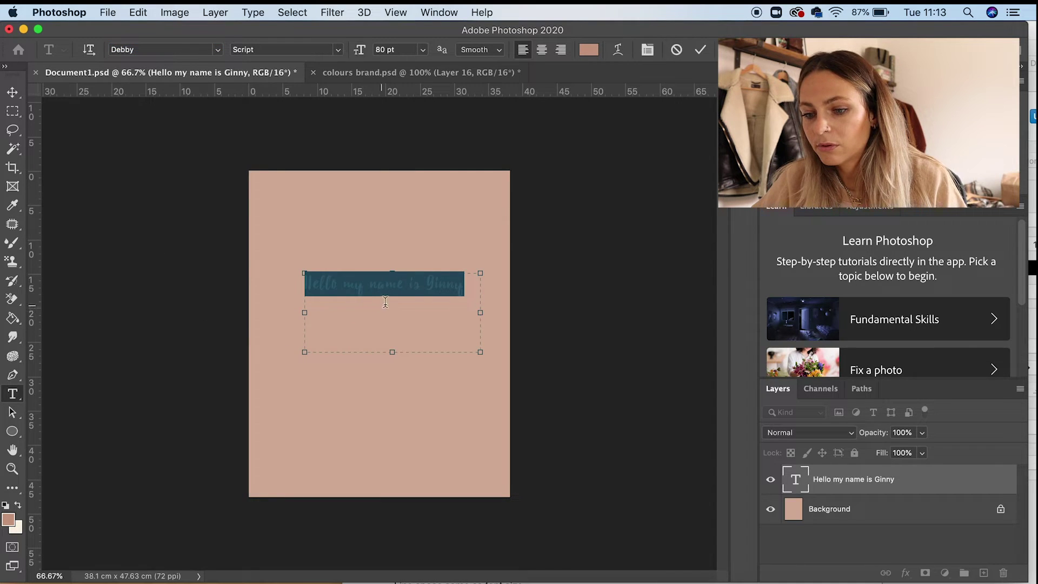
# Reselect the whole greeting and set its text colour to dark brown #834621.
pyautogui.click(421, 292)
pyautogui.click(465, 288)
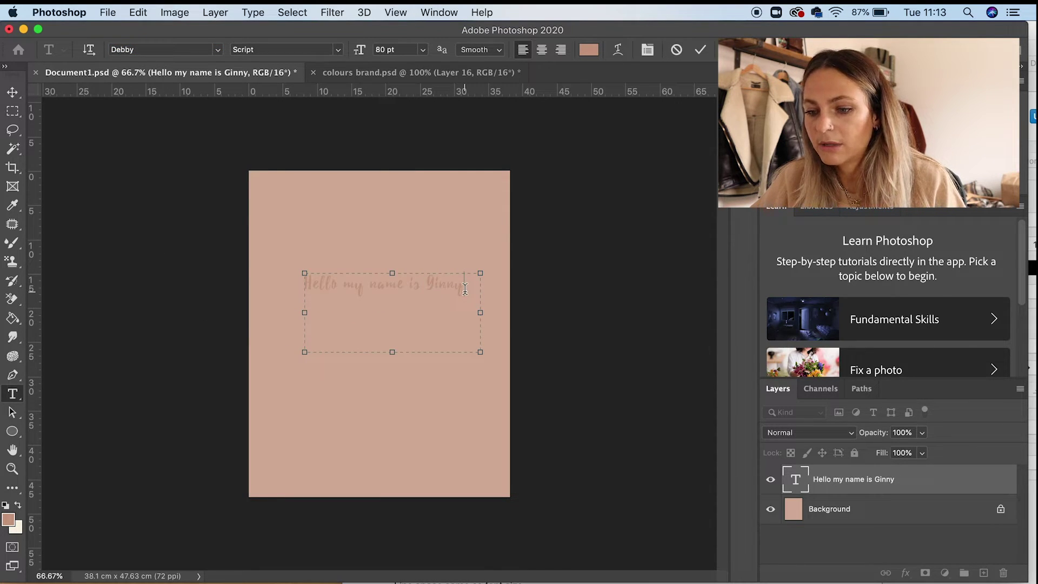
pyautogui.moveTo(464, 288); pyautogui.dragTo(127, 291)
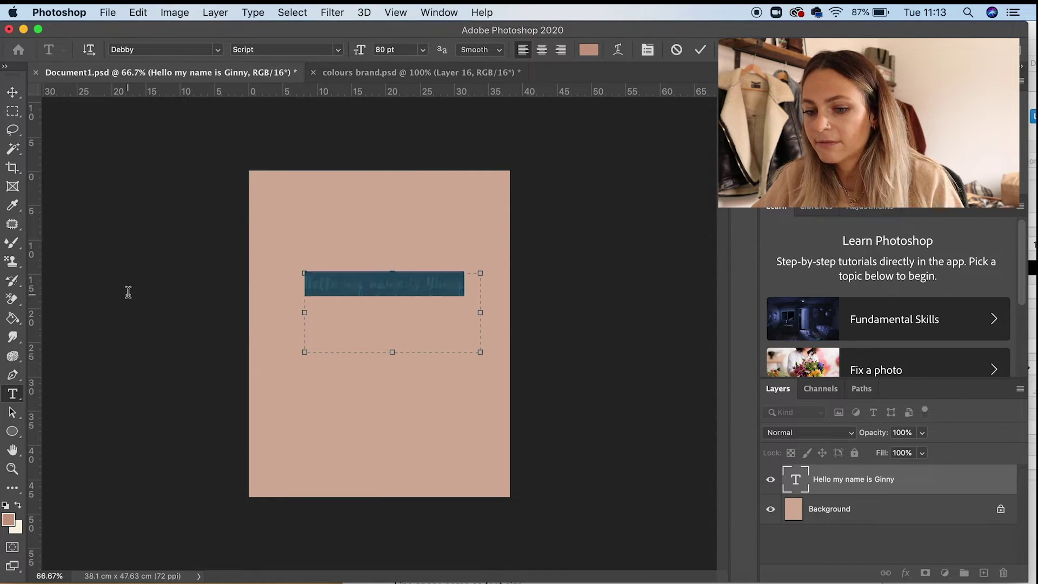
pyautogui.click(589, 50)
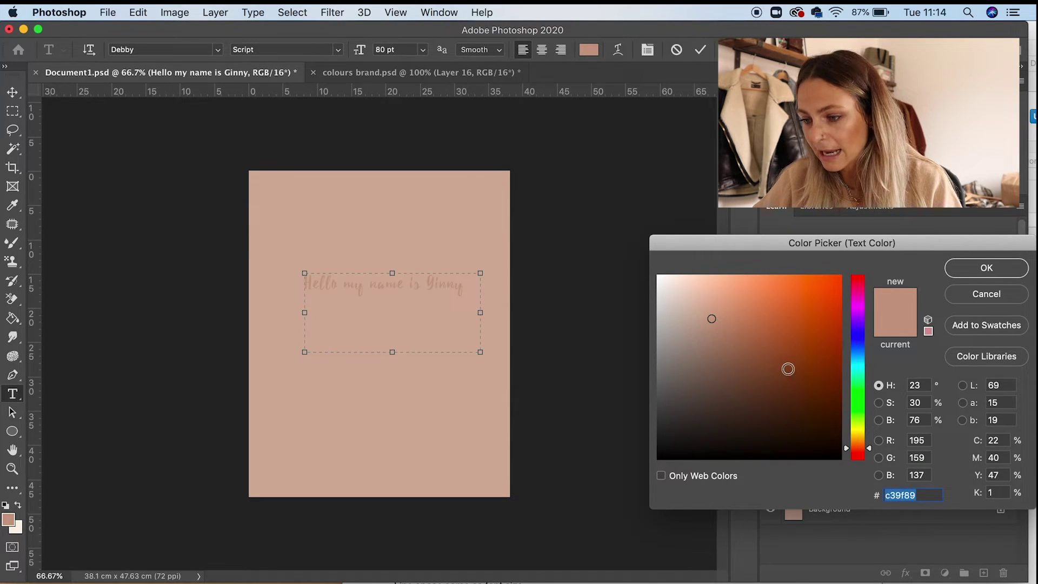
pyautogui.click(786, 348)
pyautogui.click(763, 311)
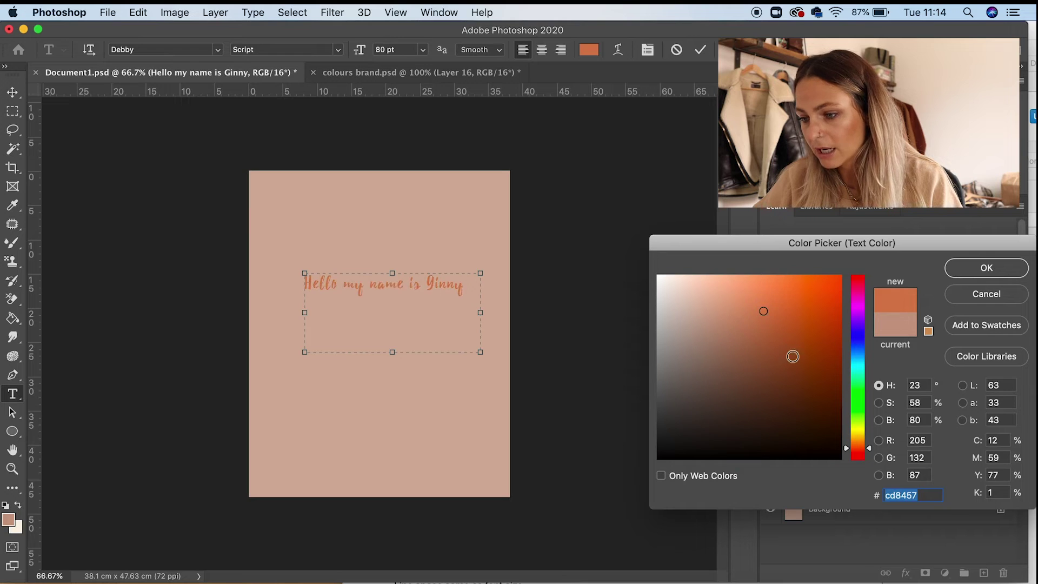
pyautogui.click(795, 365)
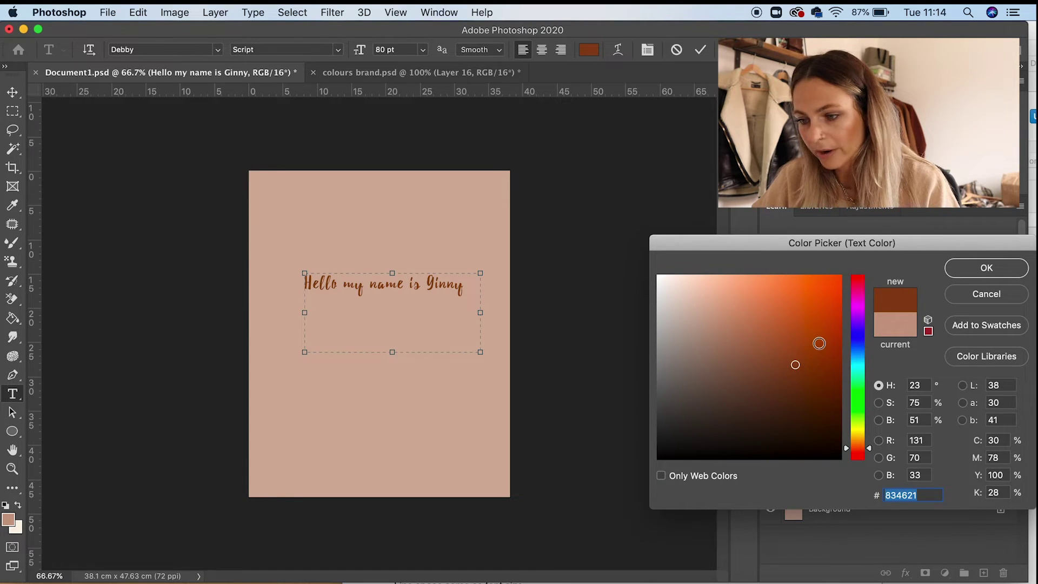
pyautogui.click(987, 270)
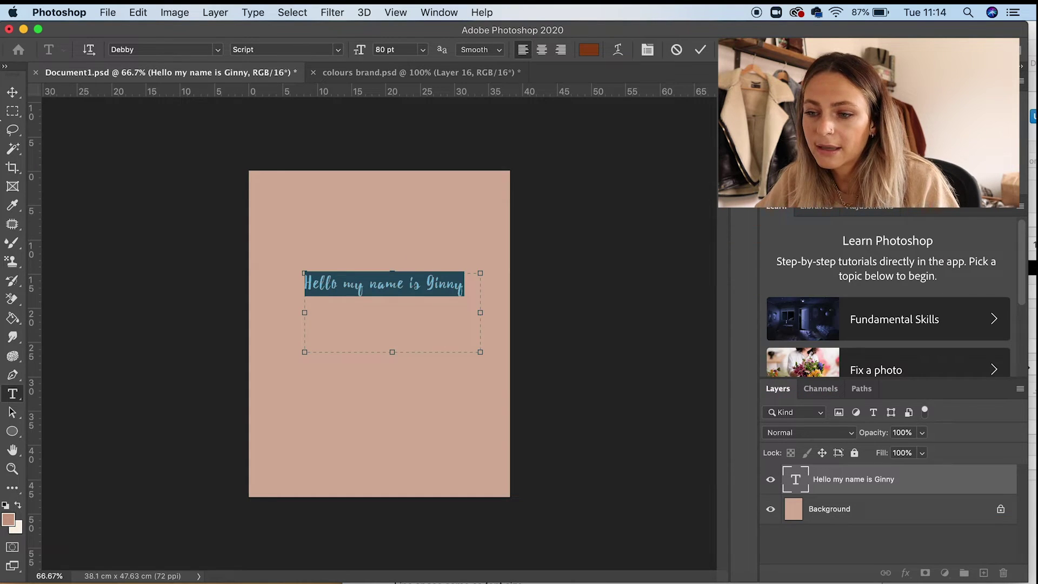
# Open the detailed character settings for the selected greeting and look through the preset leading values.
pyautogui.click(648, 49)
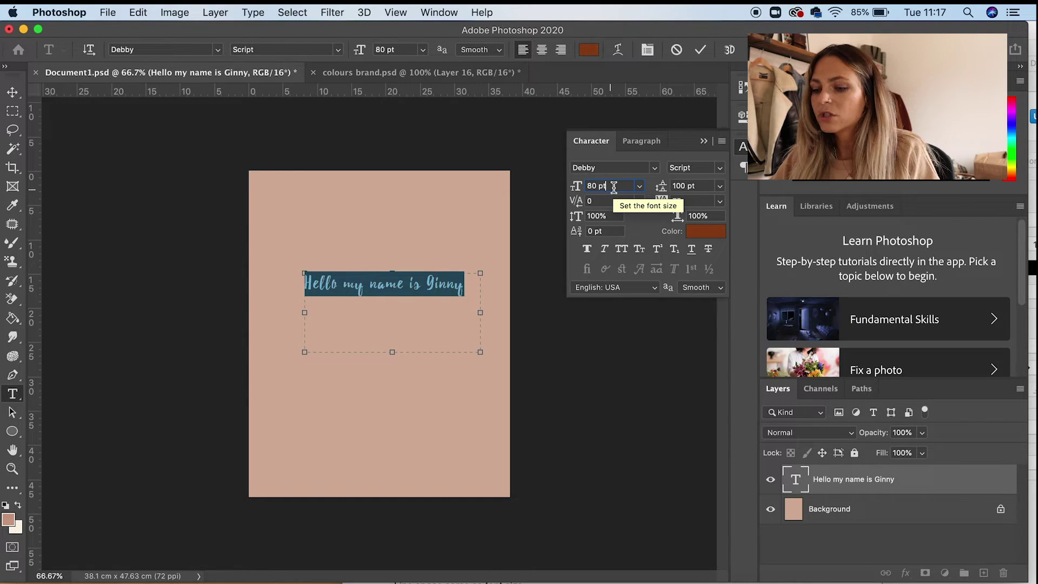
pyautogui.click(612, 186)
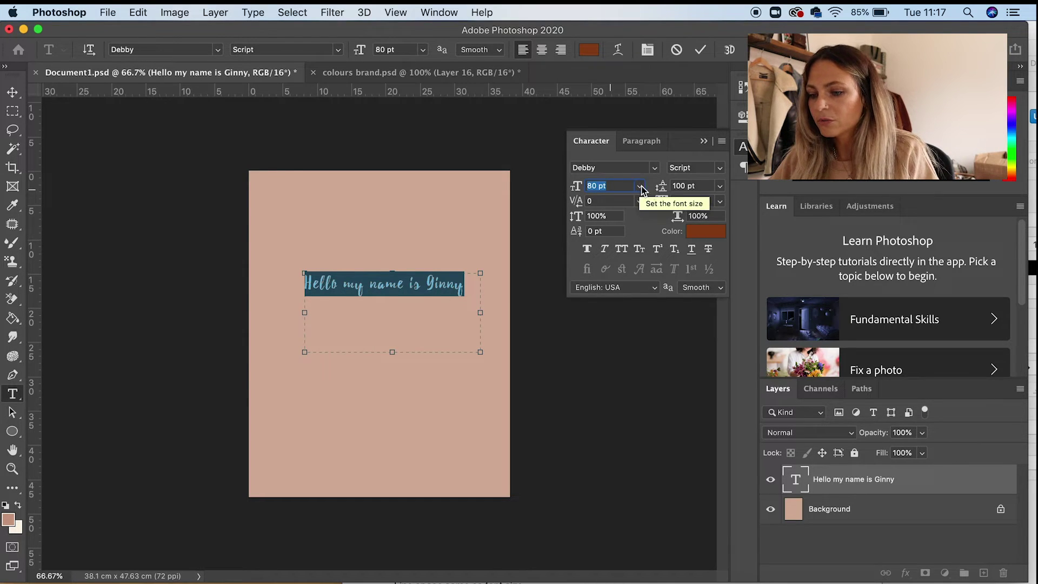
pyautogui.click(719, 188)
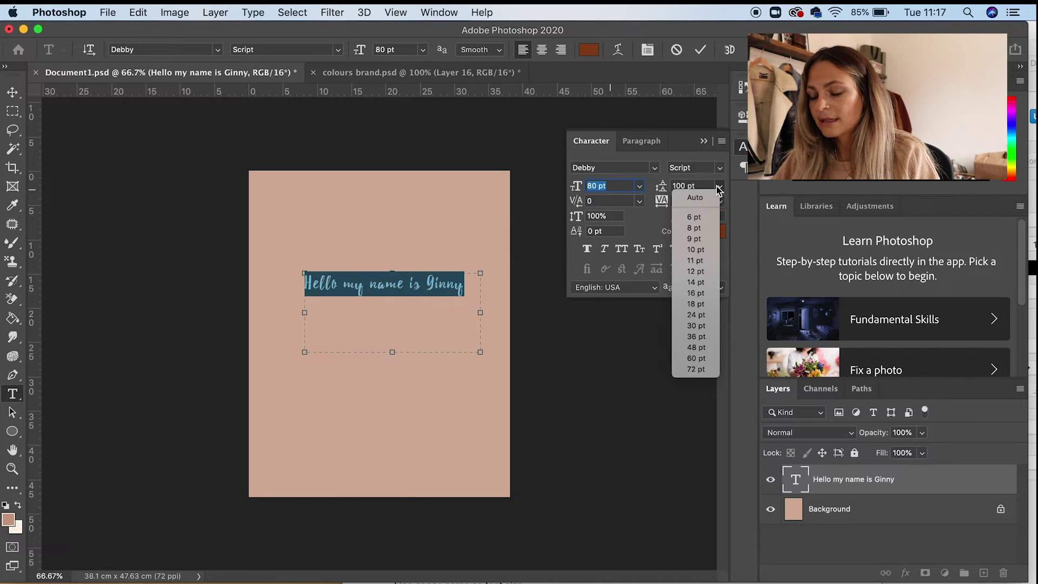
pyautogui.click(719, 188)
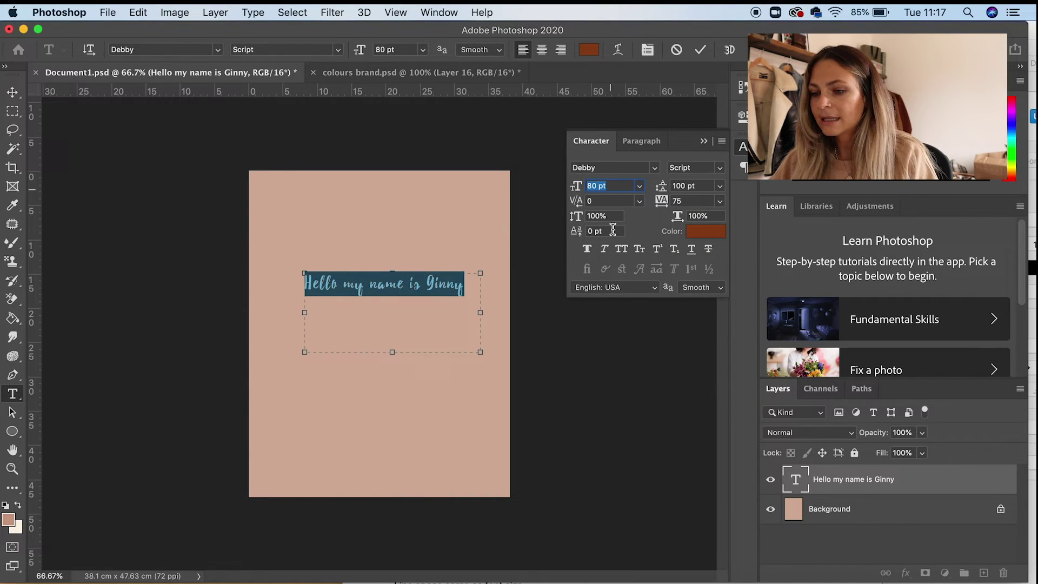
# Insert a line break before "is" so the greeting runs over two lines.
pyautogui.click(412, 287)
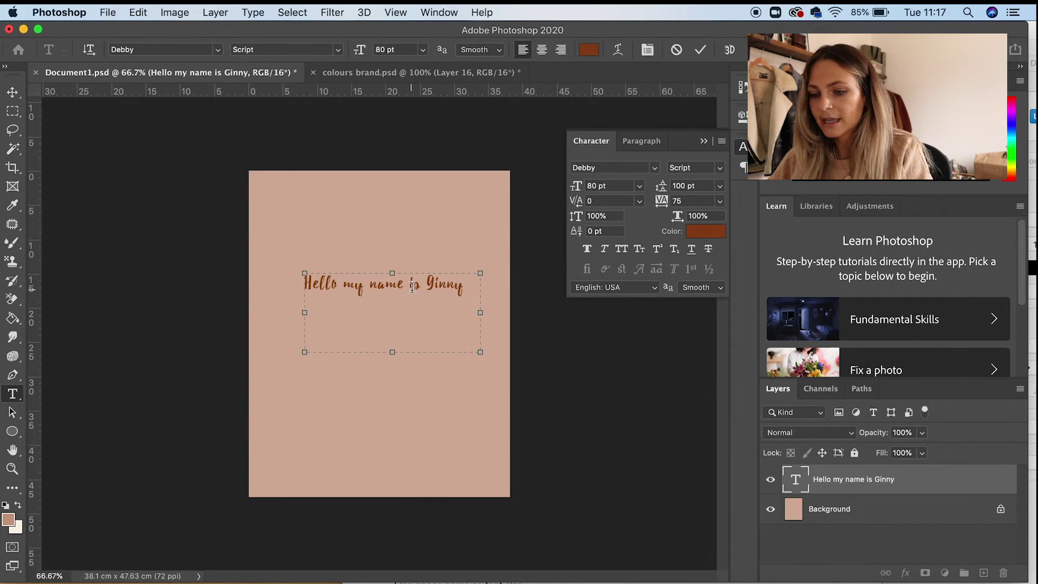
pyautogui.press('Return')
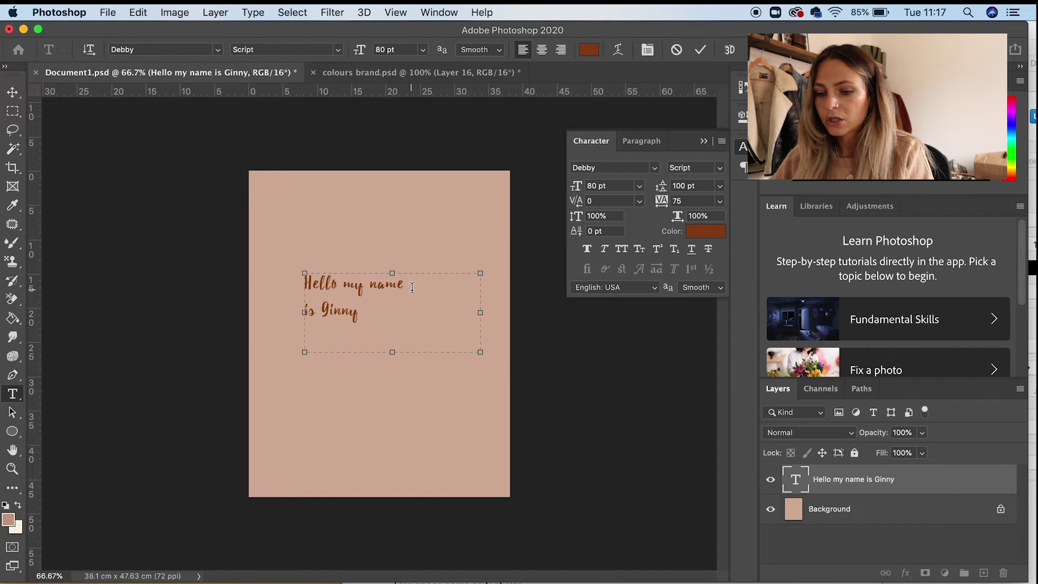
pyautogui.press('BackSpace')
pyautogui.press('Return')
# Select the whole two-line greeting and set its leading to 80 pt.
pyautogui.press('super+a')
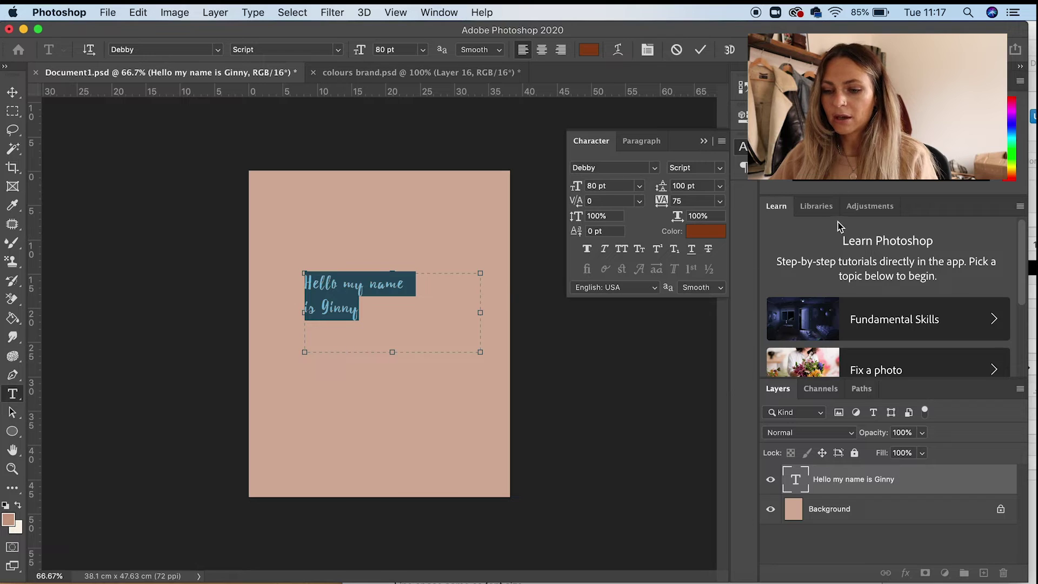
pyautogui.click(720, 186)
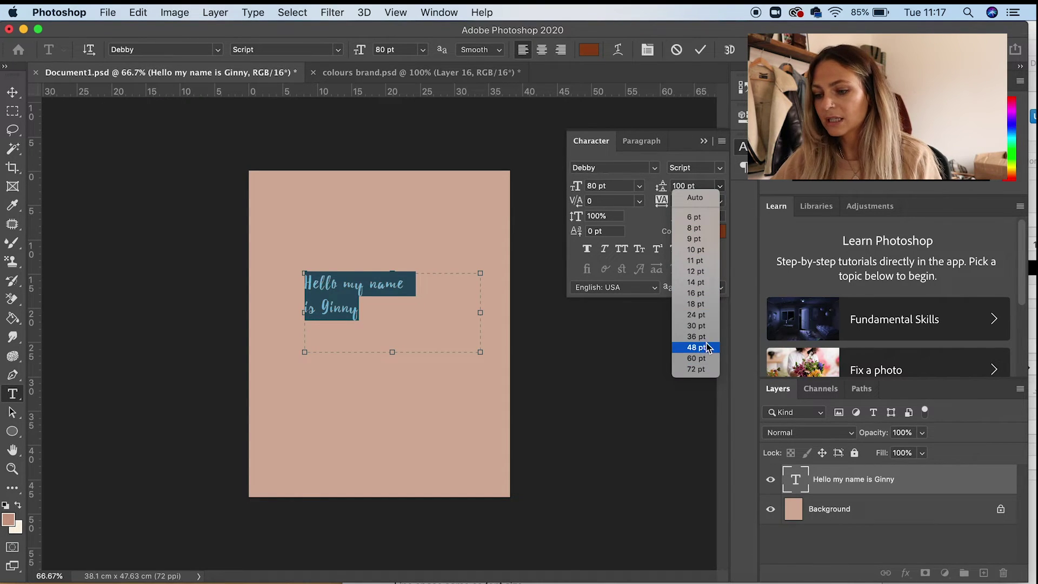
pyautogui.click(686, 186)
pyautogui.write('80')
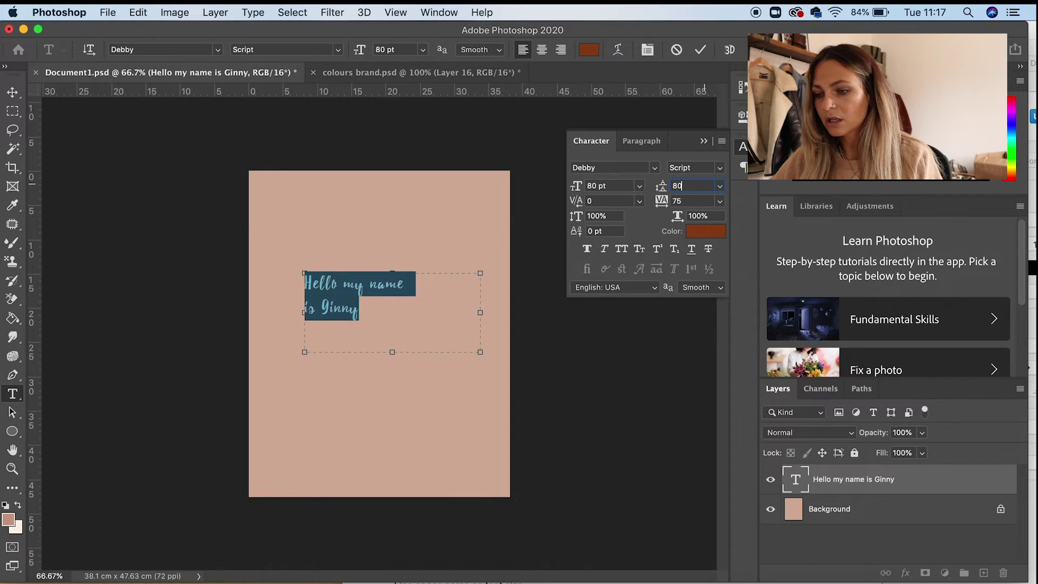
pyautogui.press('Return')
pyautogui.click(397, 316)
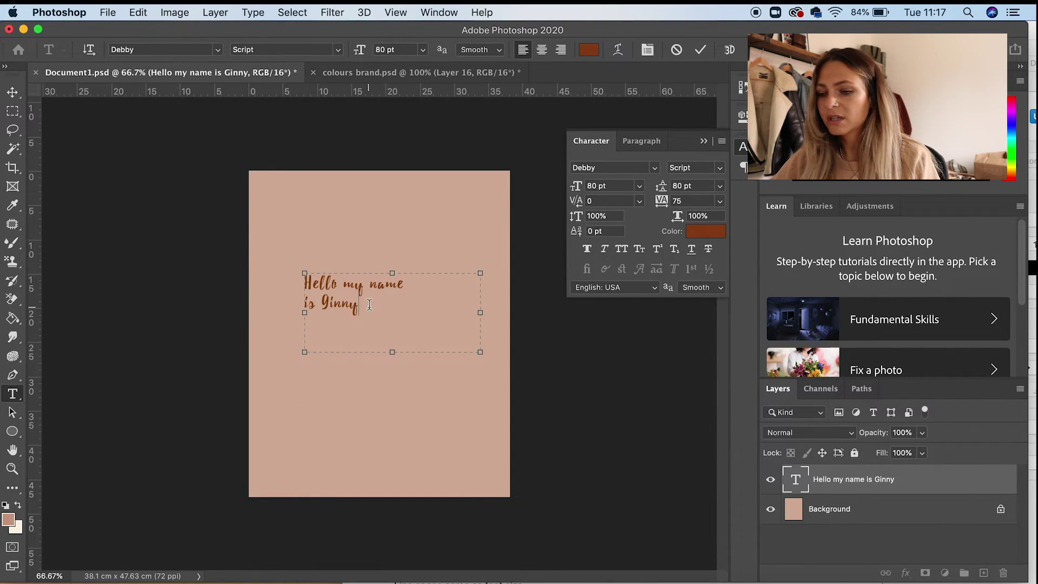
# Reselect both lines of the greeting, try a leading of 36 pt, and return it to 80 pt.
pyautogui.moveTo(369, 305); pyautogui.dragTo(217, 235)
pyautogui.click(720, 186)
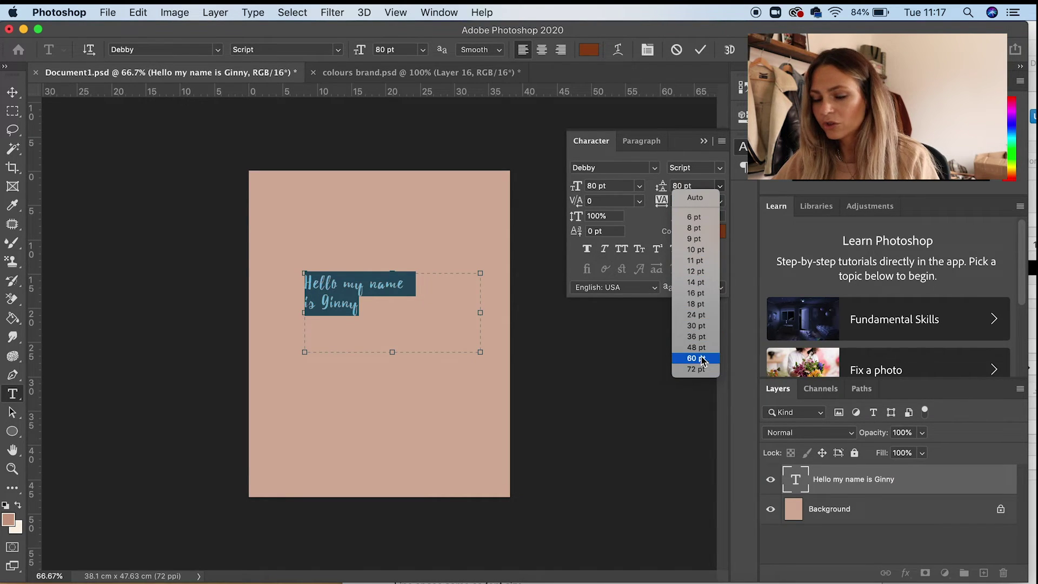
pyautogui.click(696, 337)
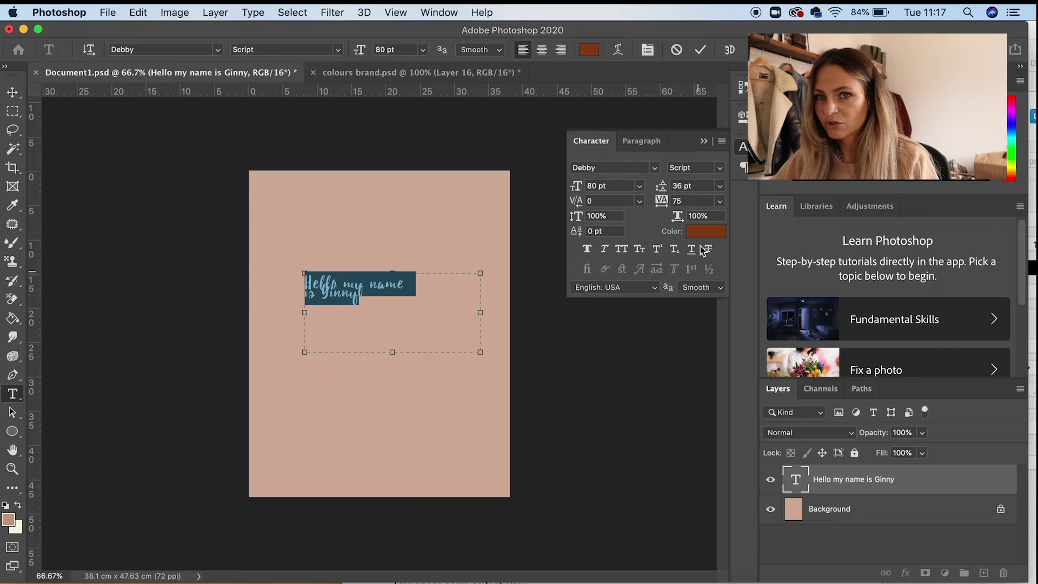
pyautogui.click(720, 185)
pyautogui.click(715, 206)
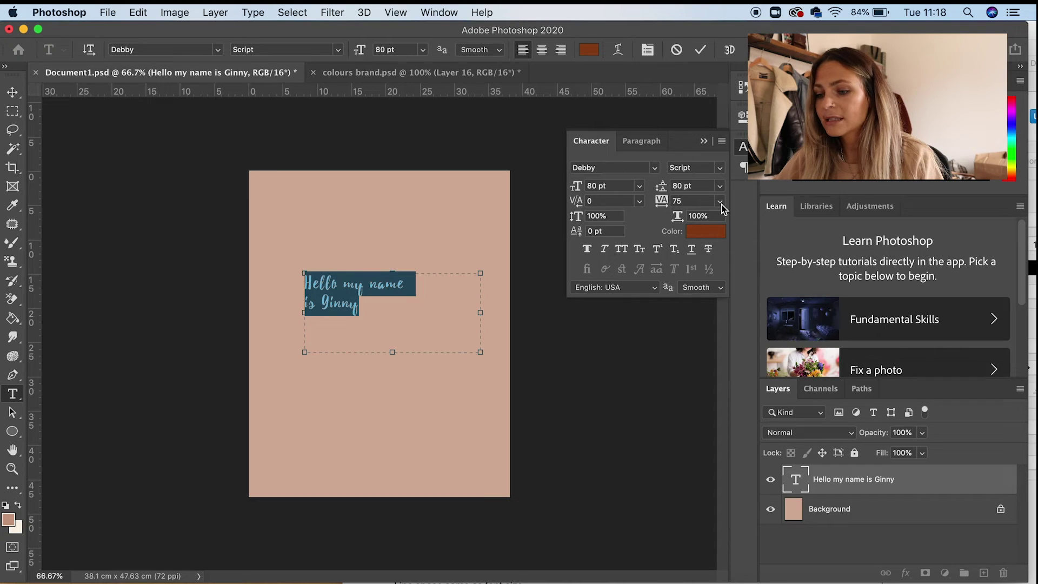
# Try a tracking of 0 on the greeting, and settle on a tracking of 25.
pyautogui.click(720, 202)
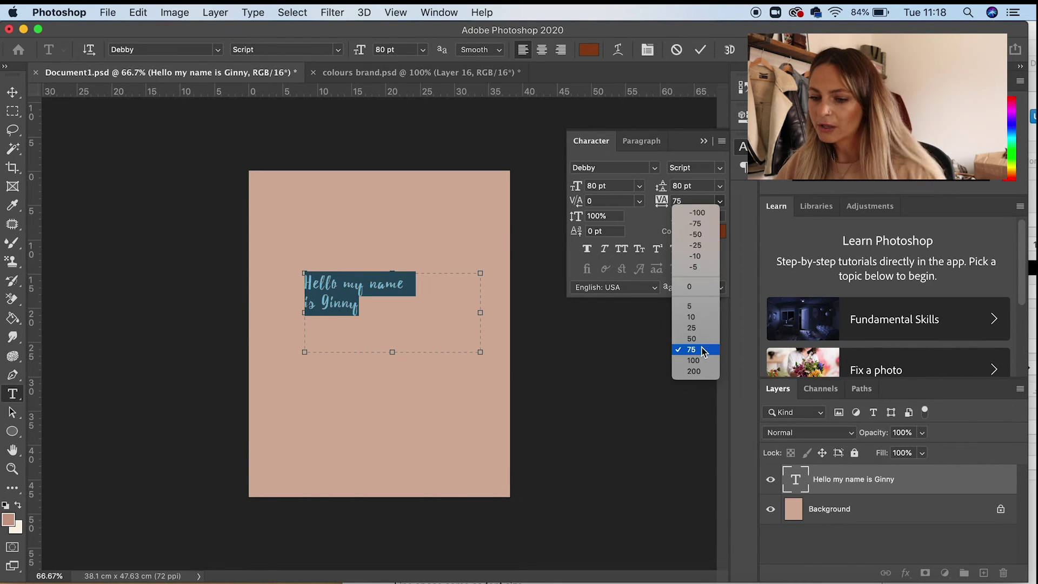
pyautogui.click(706, 291)
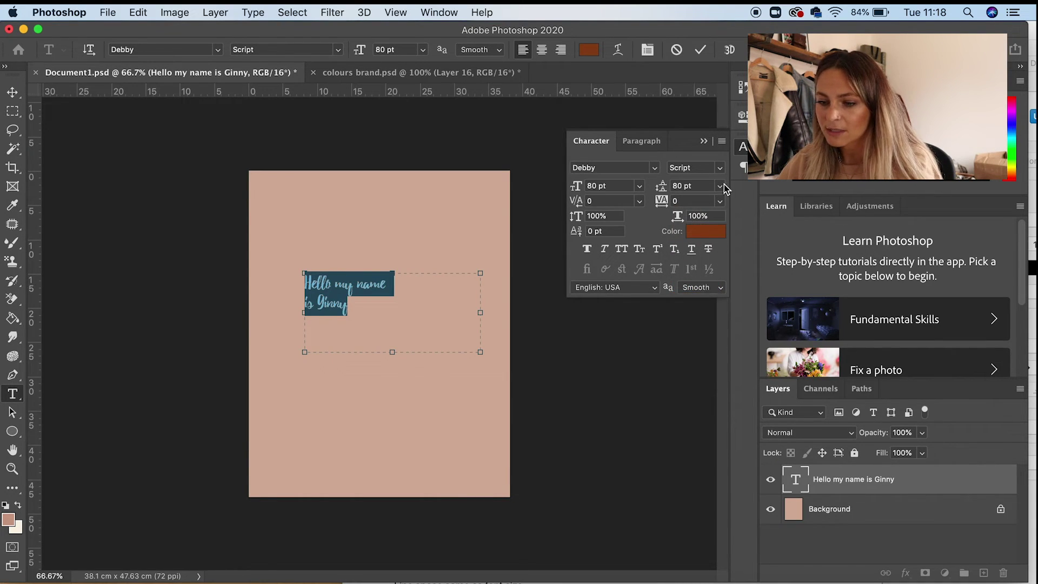
pyautogui.click(720, 204)
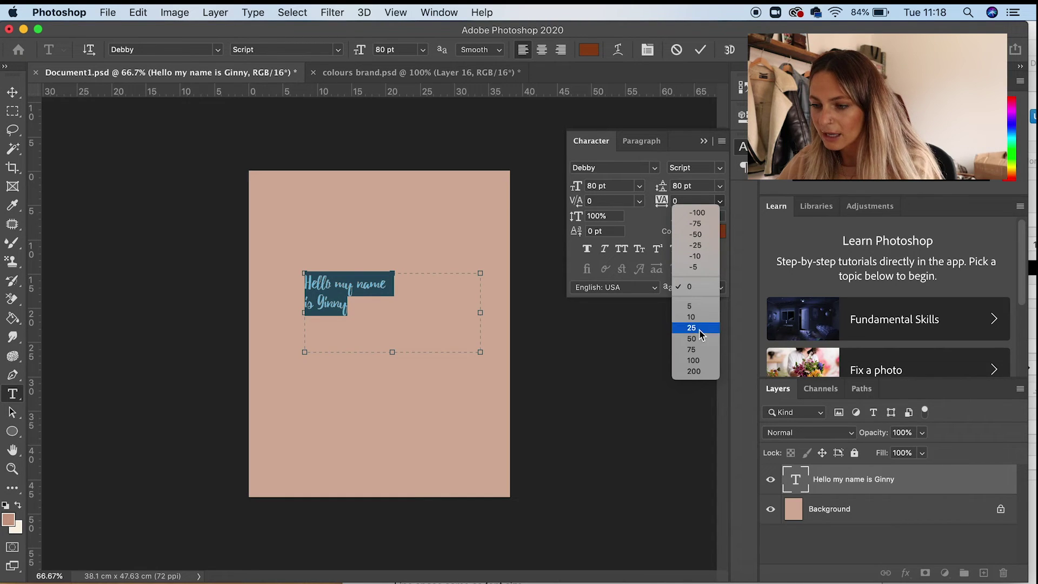
pyautogui.click(701, 327)
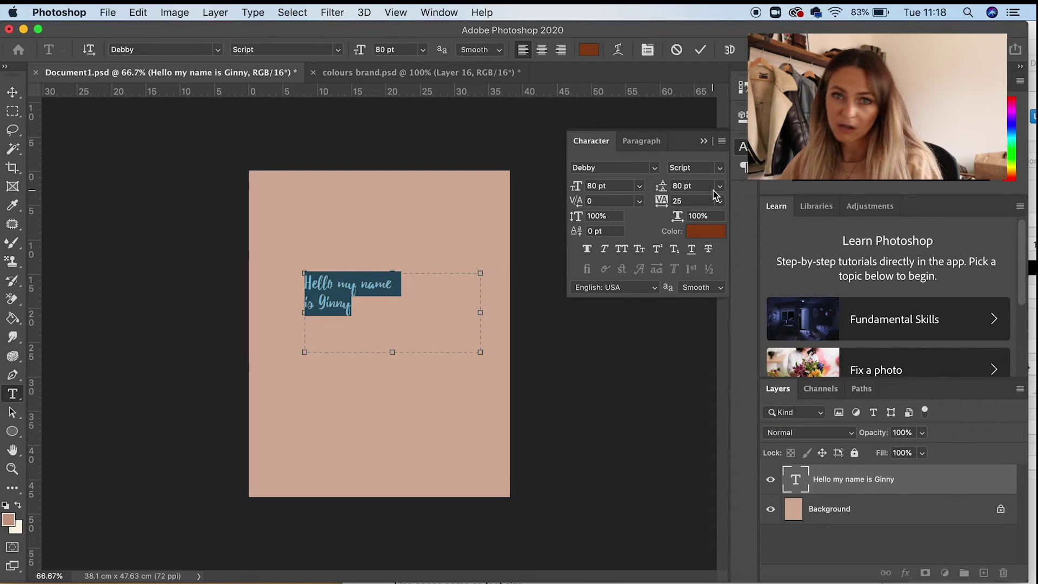
# Set the vertical scale of the greeting's characters to 50%.
pyautogui.click(606, 217)
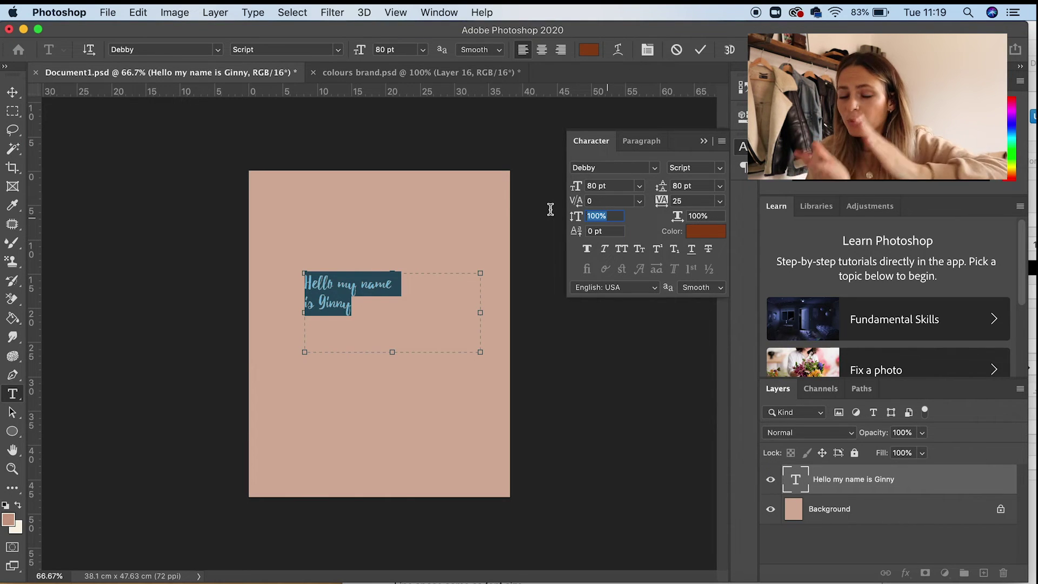
pyautogui.write('50')
pyautogui.press('Return')
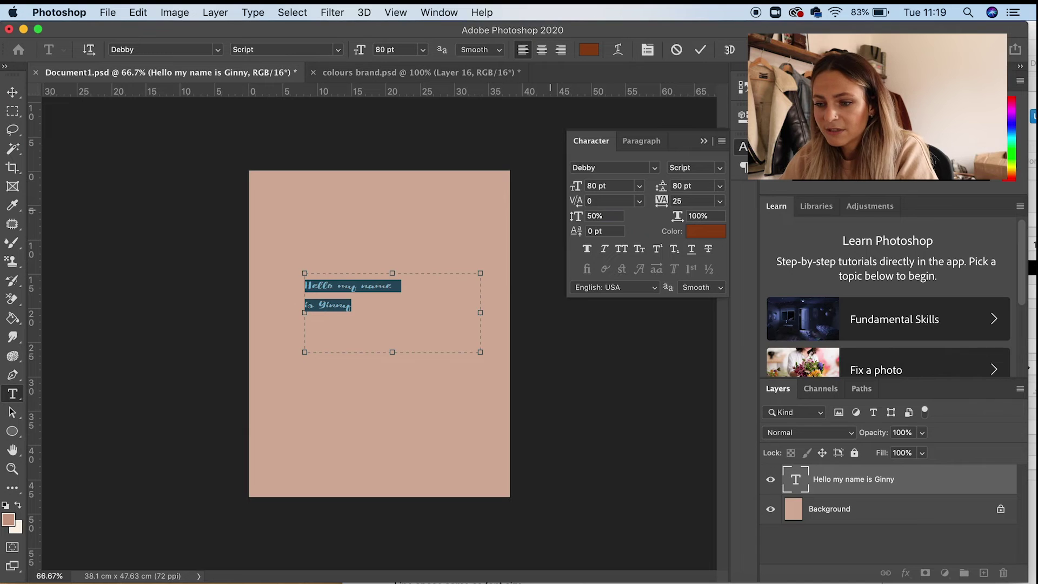
pyautogui.press('super+plus')
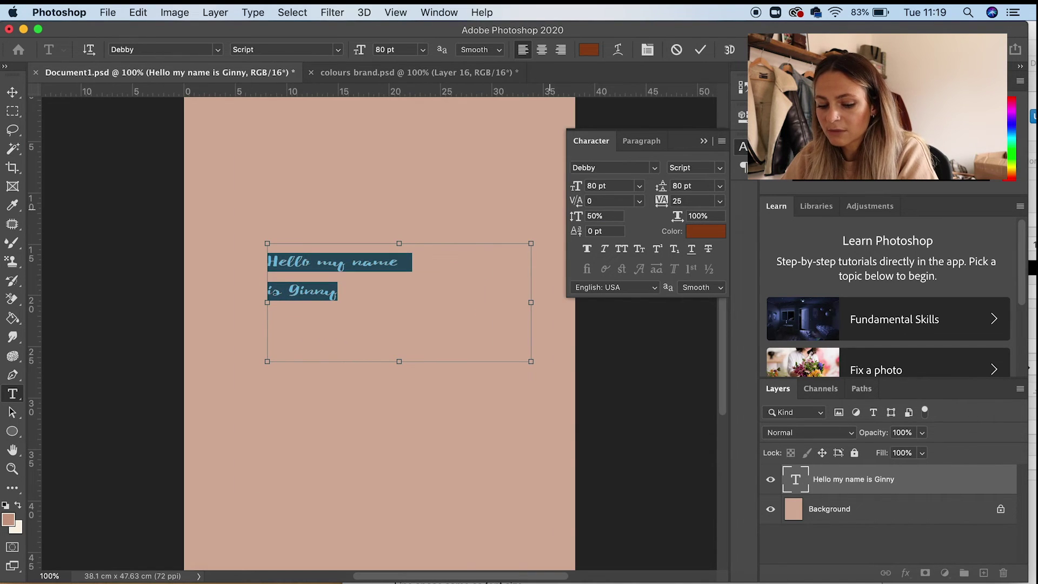
# Select both lines of the greeting and set the characters' vertical scale back to 100%.
pyautogui.press('super+plus')
pyautogui.click(299, 339)
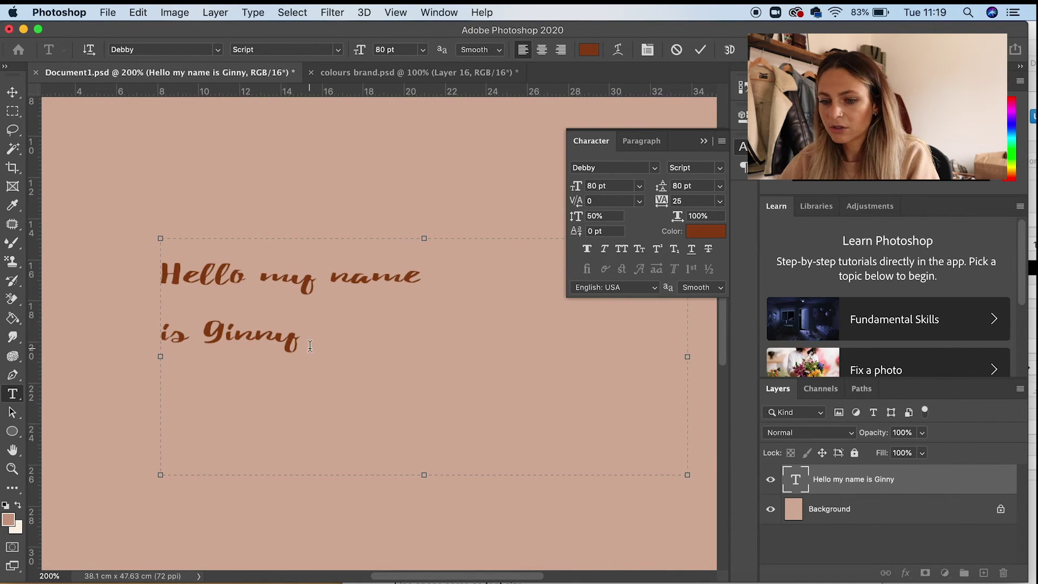
pyautogui.moveTo(310, 346); pyautogui.dragTo(113, 204)
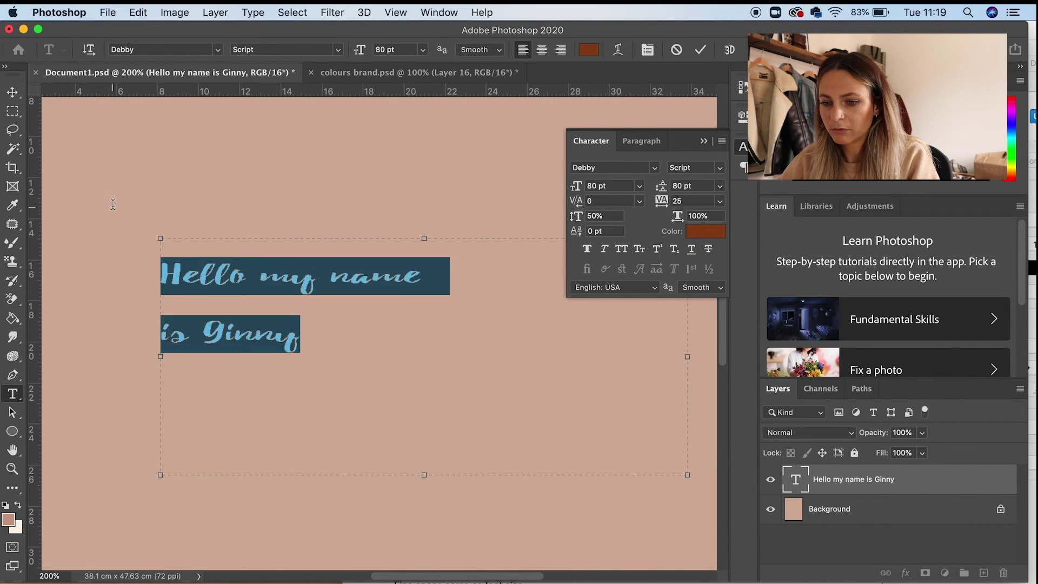
pyautogui.click(608, 214)
pyautogui.write('100')
pyautogui.press('Return')
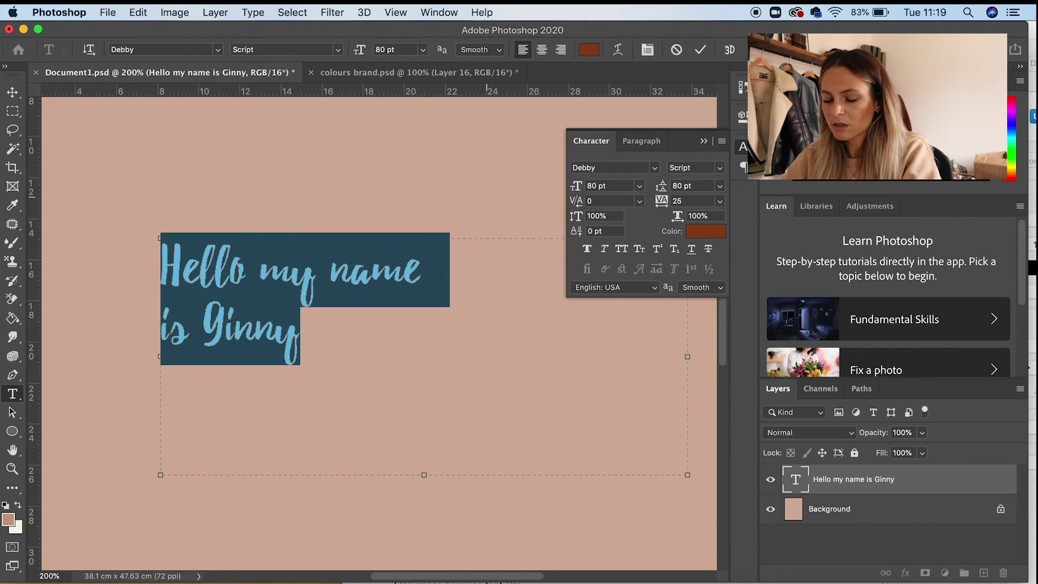
# Try a vertical scale of 150% on only the capital G in the greeting's second line, and undo it.
pyautogui.click(279, 319)
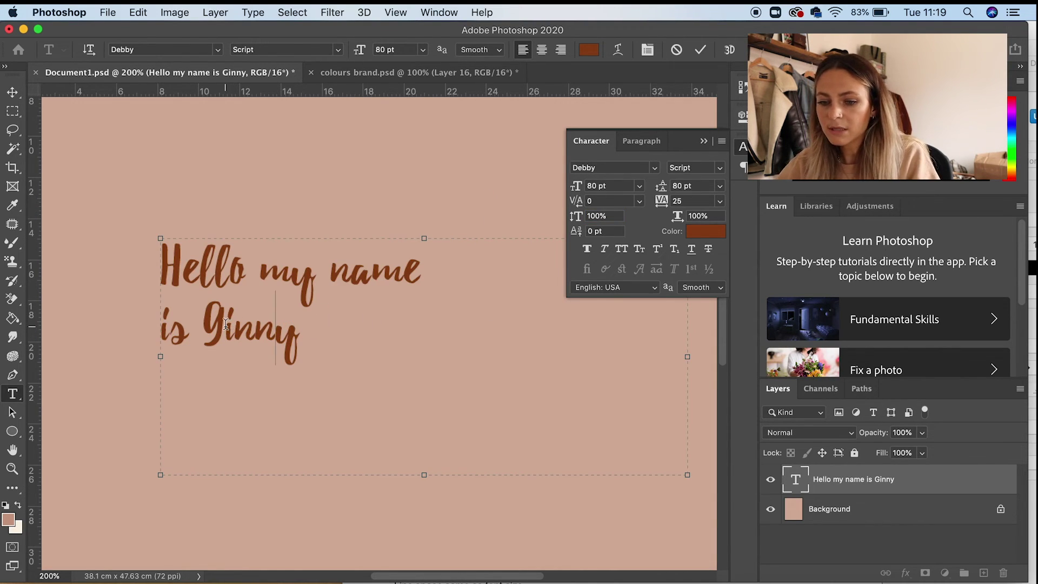
pyautogui.moveTo(225, 314); pyautogui.dragTo(205, 314)
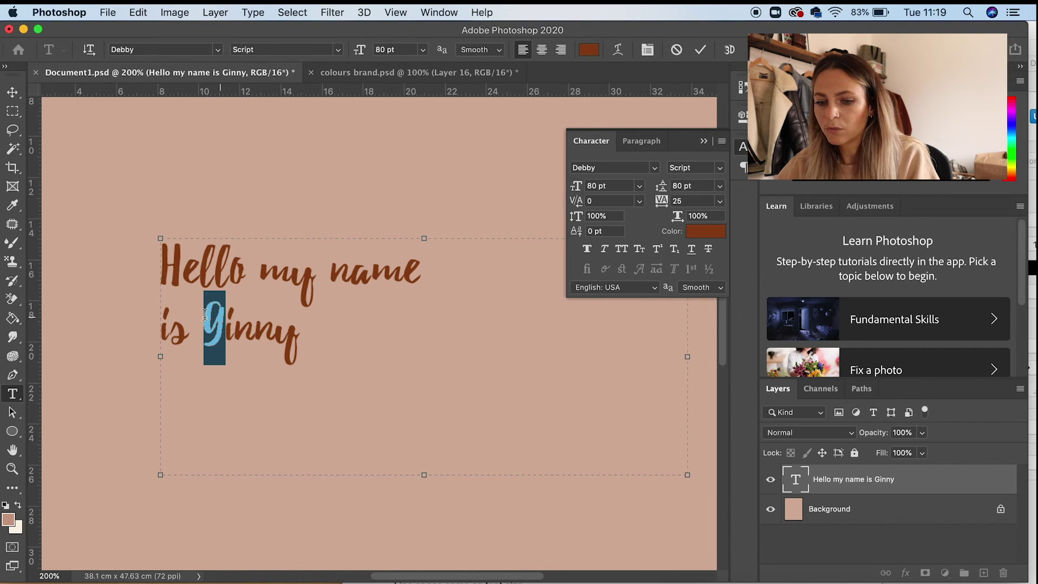
pyautogui.click(614, 216)
pyautogui.write('150')
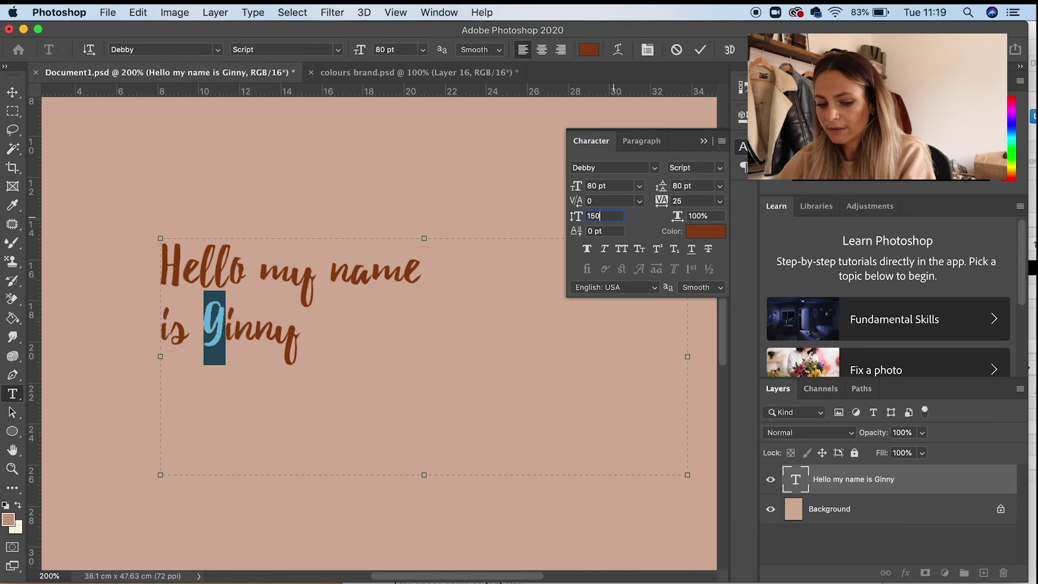
pyautogui.press('Return')
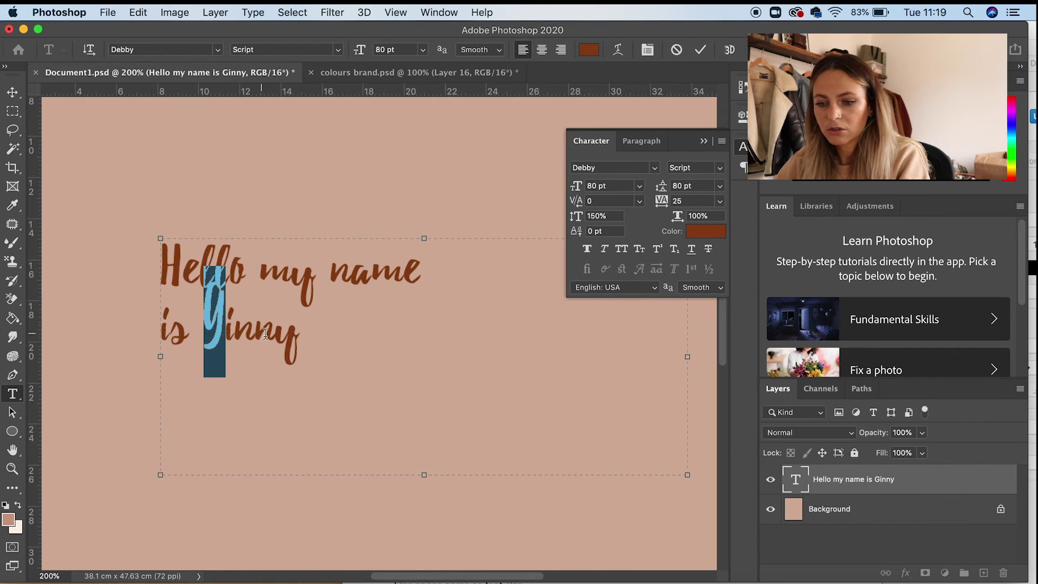
pyautogui.press('cmd+z')
pyautogui.moveTo(225, 319); pyautogui.dragTo(203, 320)
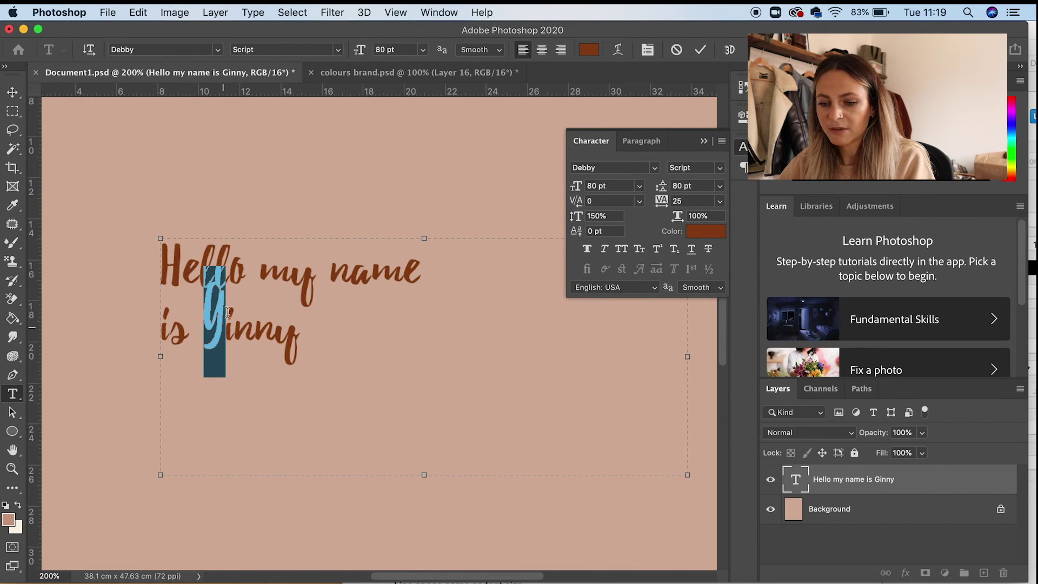
pyautogui.press('cmd+z')
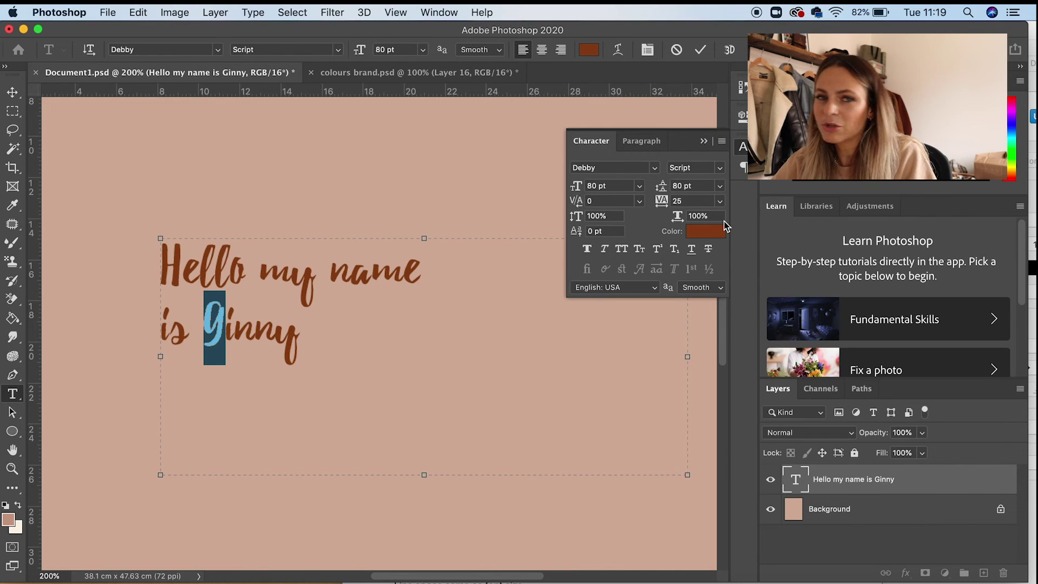
# Try faux bold and faux italic on the whole greeting, and turn both styles off again.
pyautogui.click(260, 345)
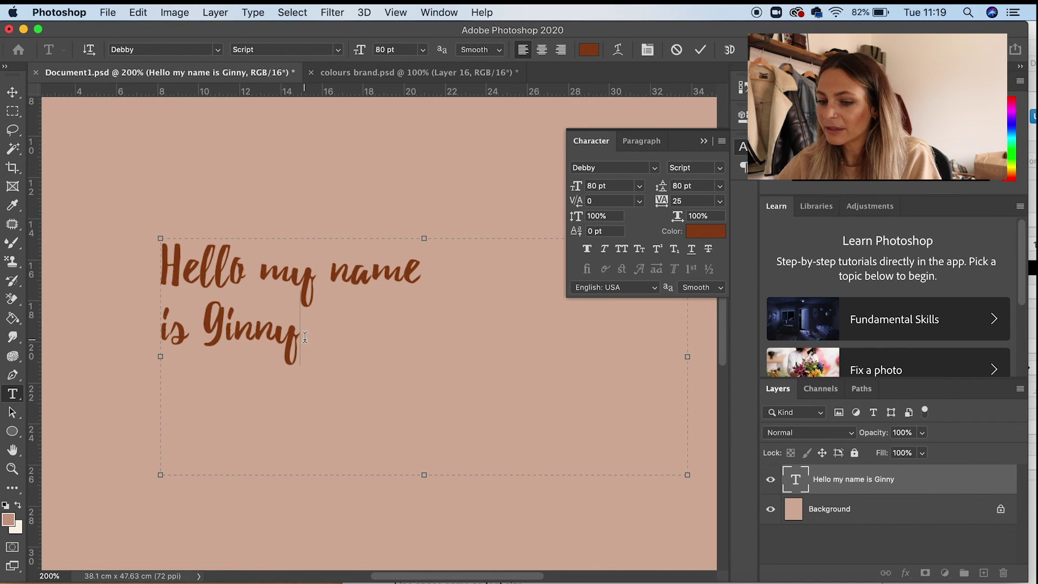
pyautogui.press('cmd+a')
pyautogui.hscroll(-4, 431, 306)
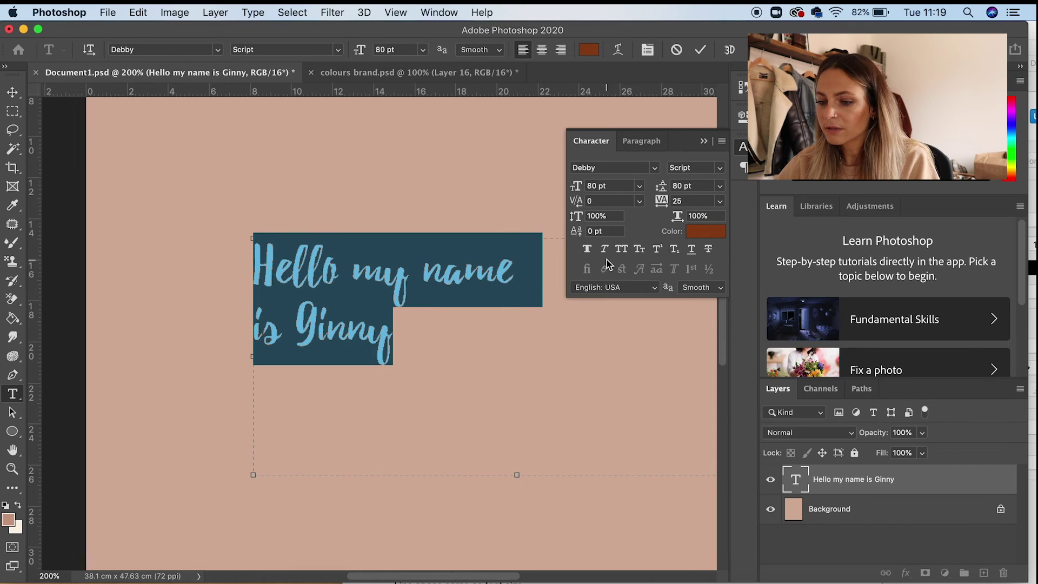
pyautogui.click(589, 249)
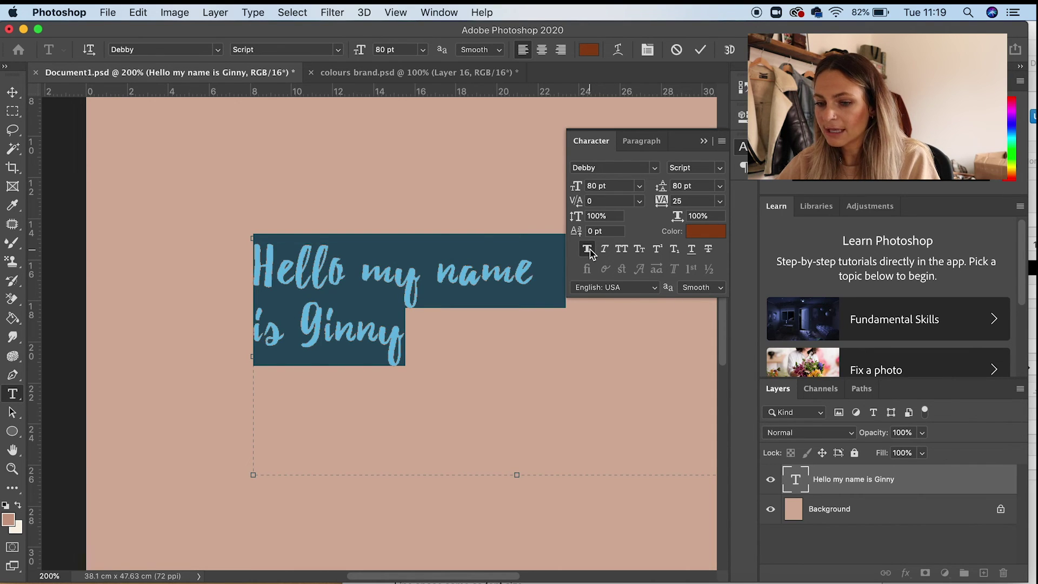
pyautogui.click(605, 251)
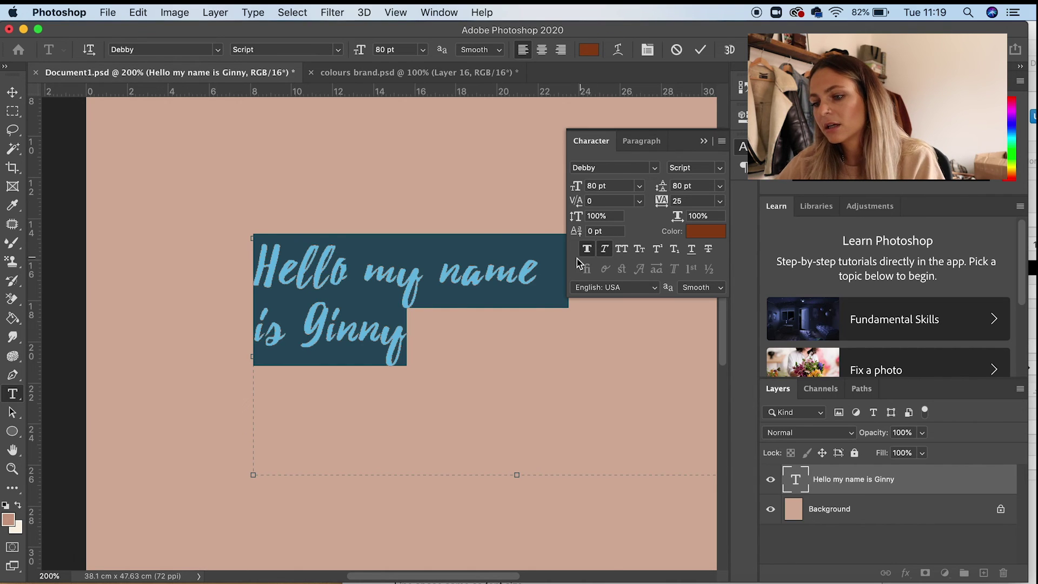
pyautogui.click(587, 250)
pyautogui.click(605, 248)
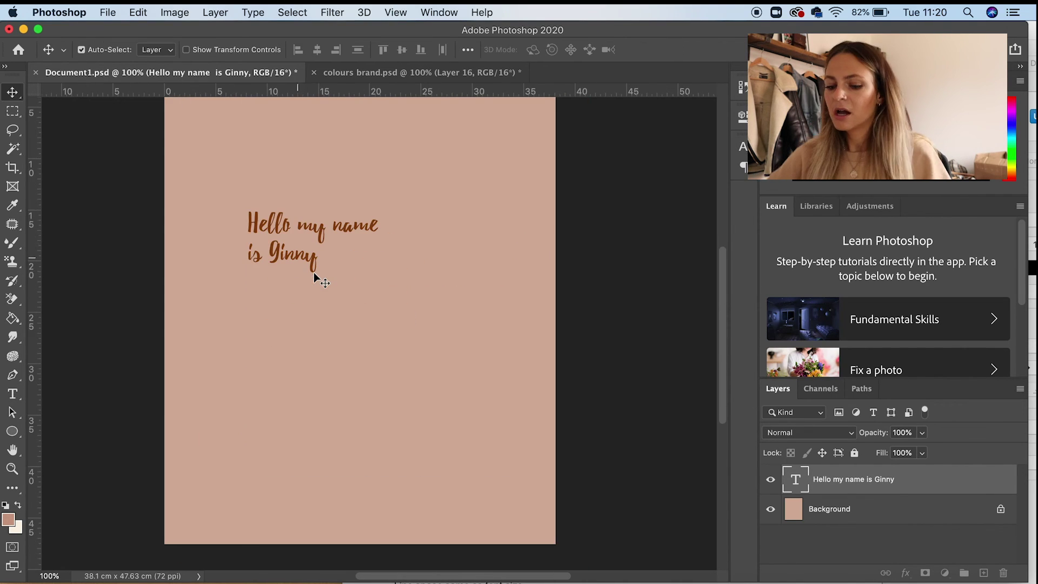
# Move the greeting text right and slightly down, so it sits closer to the canvas's horizontal centre.
pyautogui.scroll(2, 315, 275)
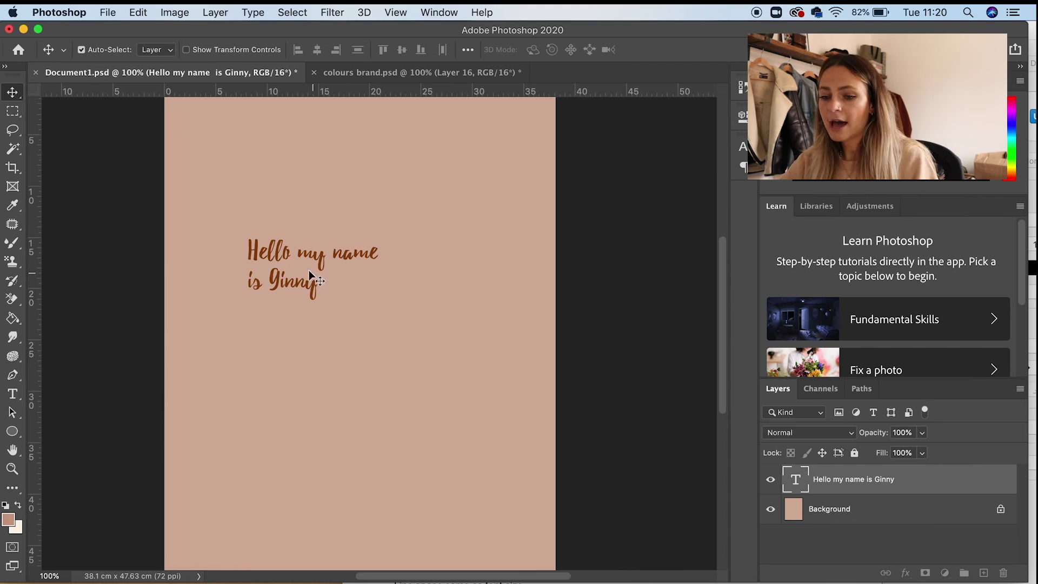
pyautogui.moveTo(260, 253); pyautogui.dragTo(301, 261)
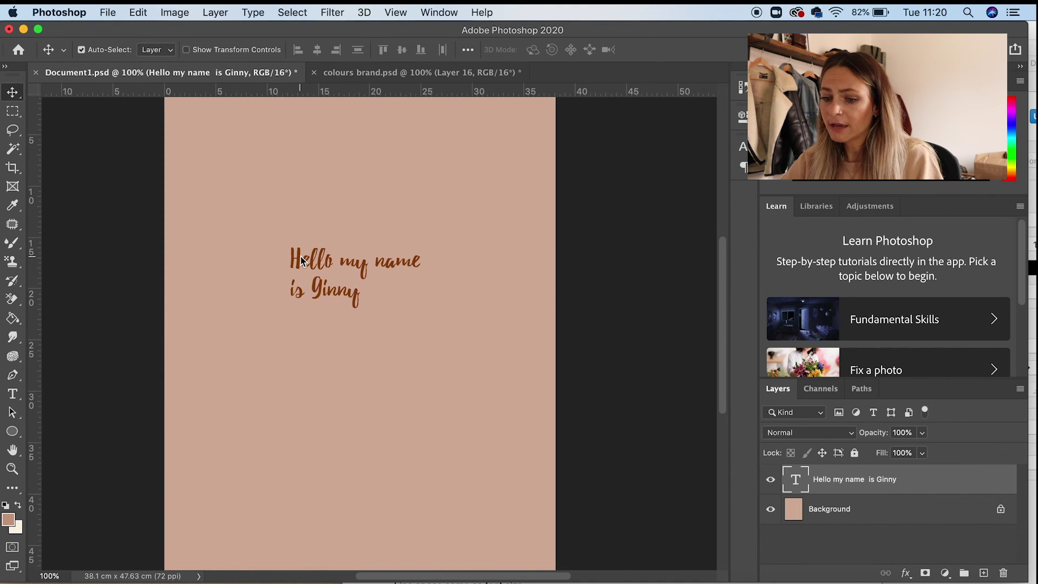